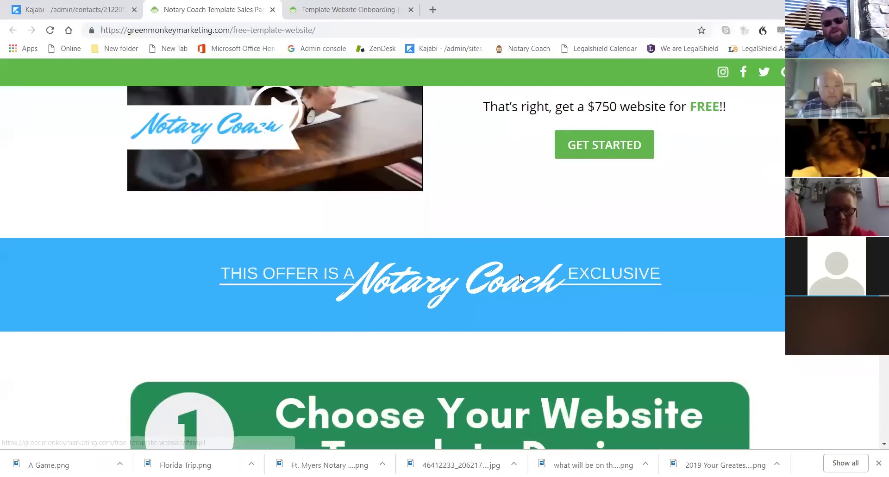
scroll(456, 331, up, 2)
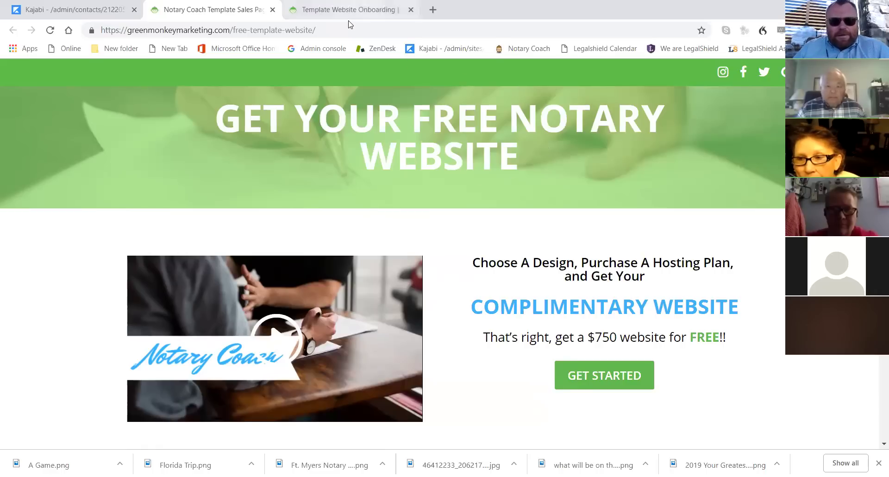
Scroll up the sales page, then switch to the Template Website Onboarding tab
click(352, 9)
Scroll to the top of the onboarding form and place the cursor in the First name field
scroll(458, 250, up, 15)
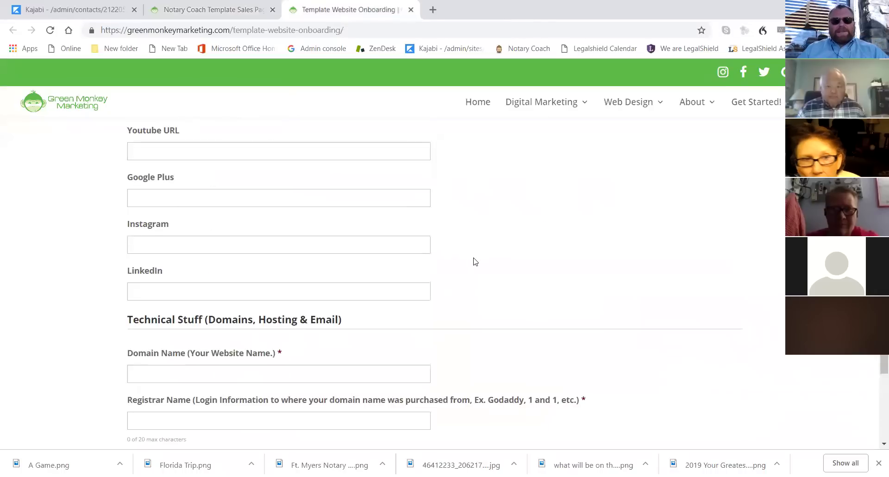
scroll(467, 257, up, 10)
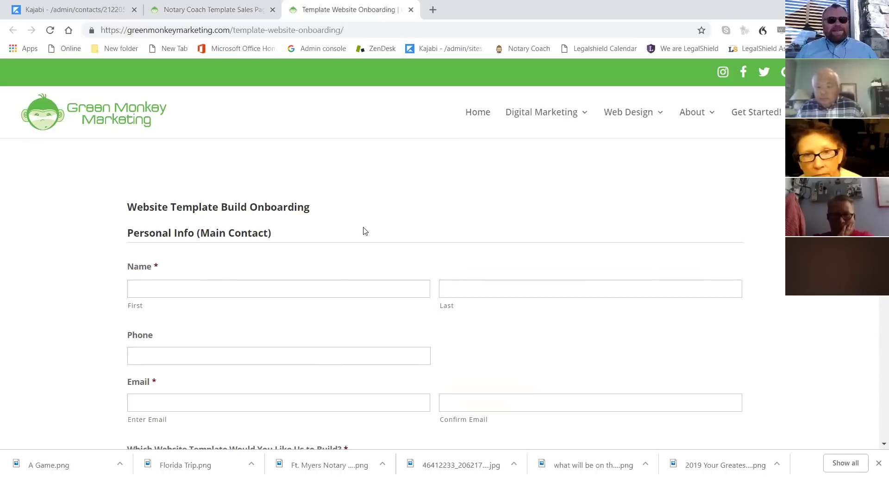
click(314, 290)
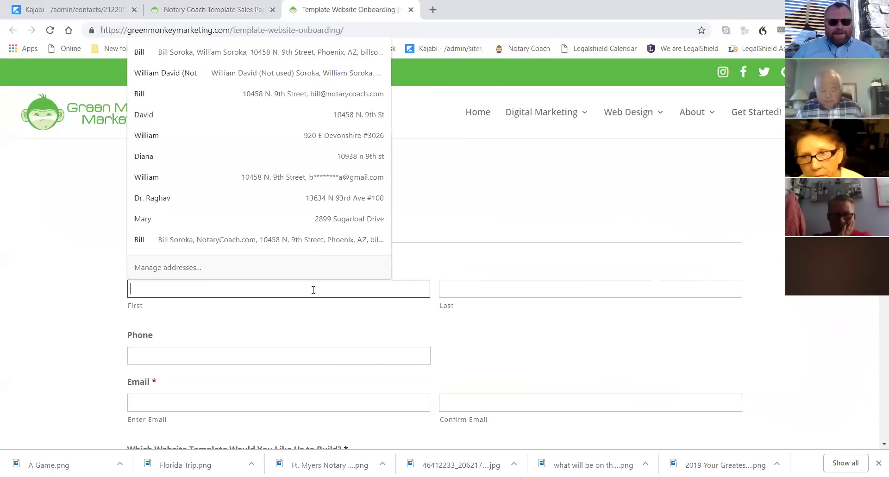
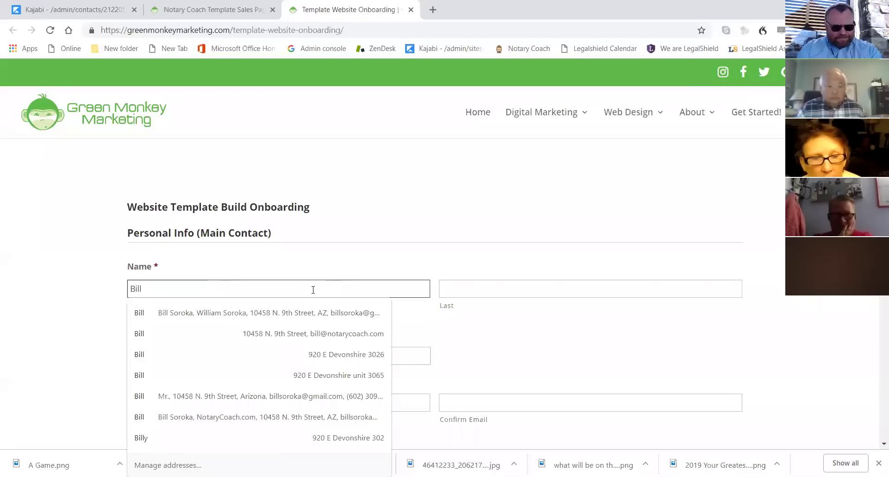
Enter the main contact's first name, last name and phone number
key(Tab)
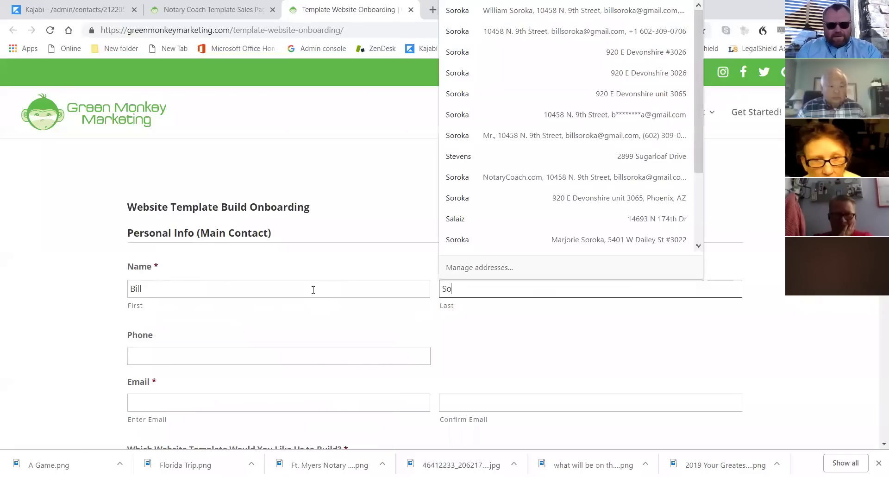
key(Tab)
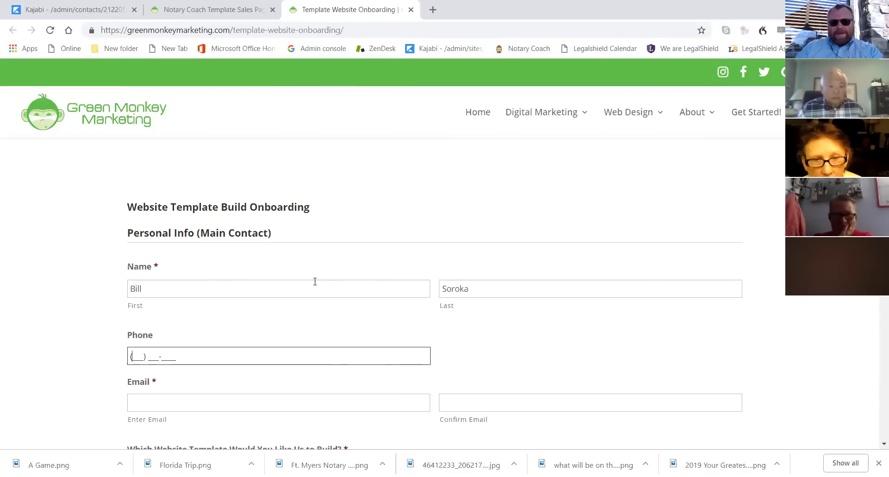
scroll(479, 314, down, 3)
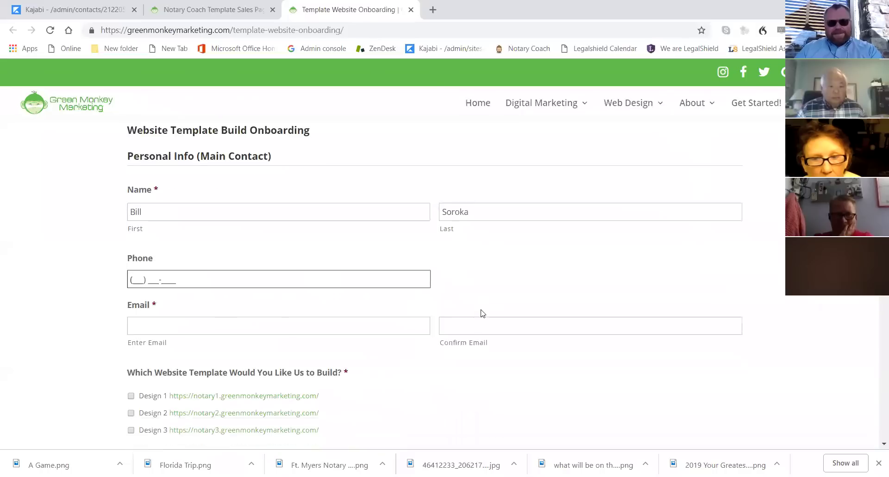
scroll(480, 312, up, 1)
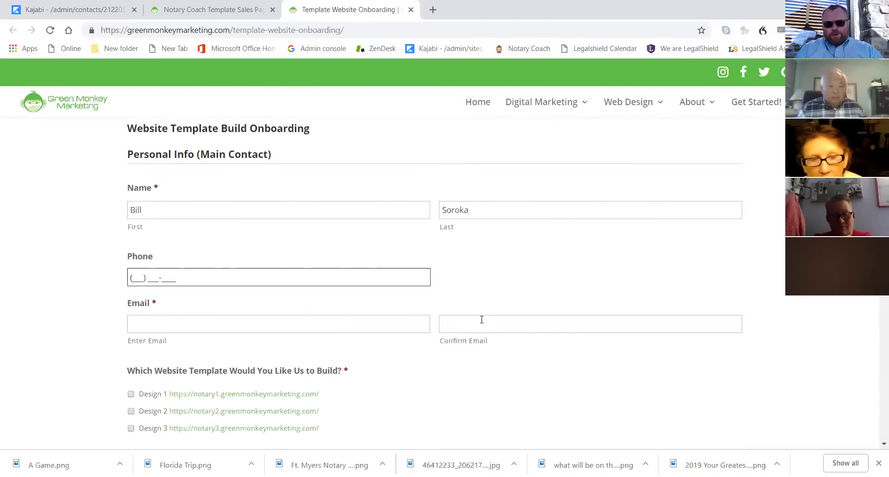
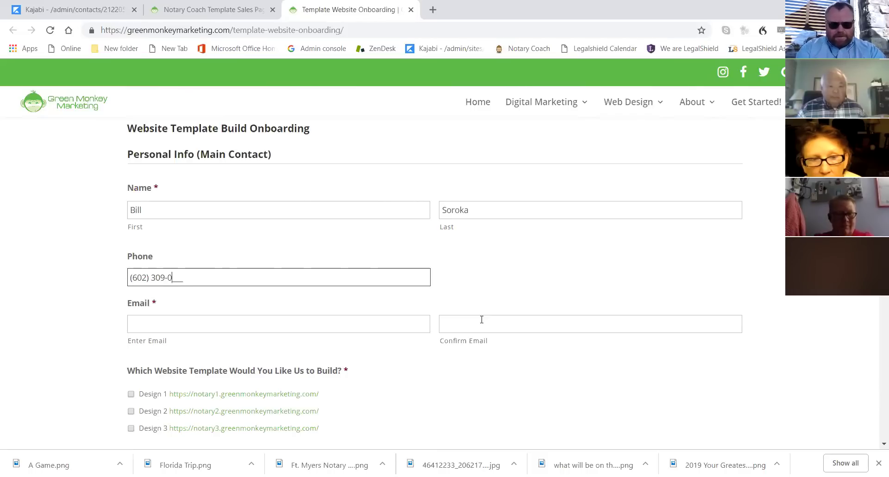
key(Tab)
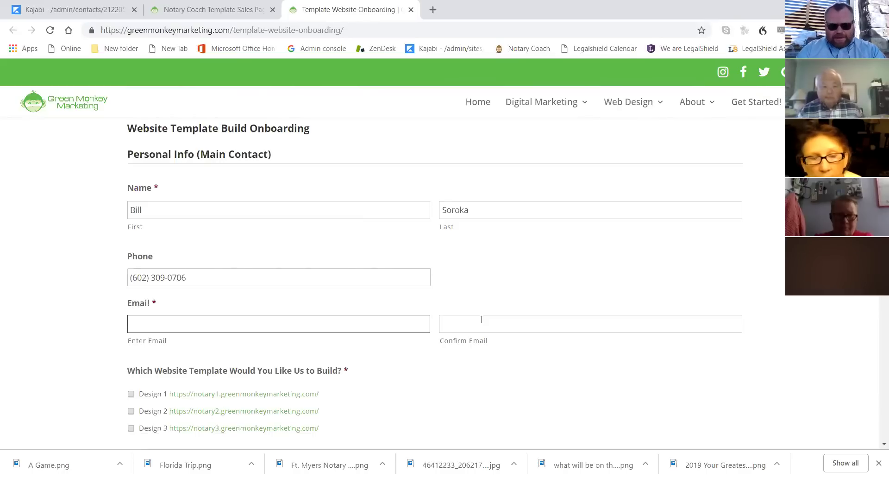
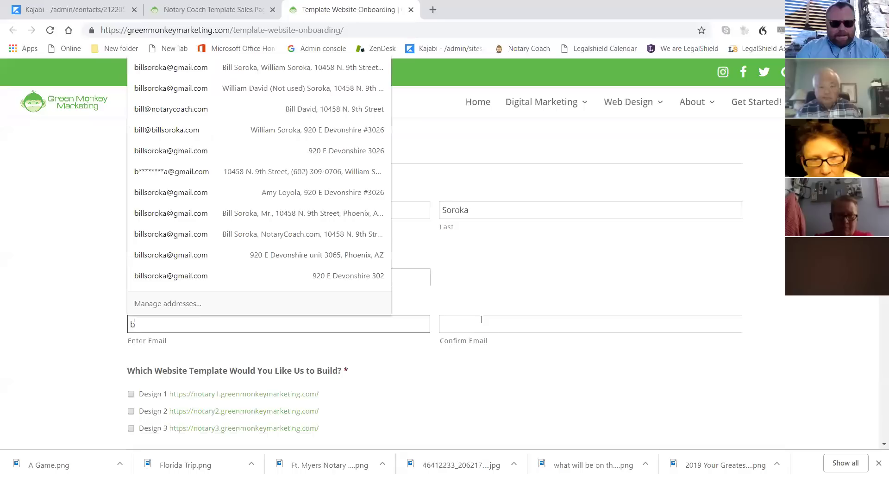
Enter the contact's email address and move to the confirm-email field
click(481, 320)
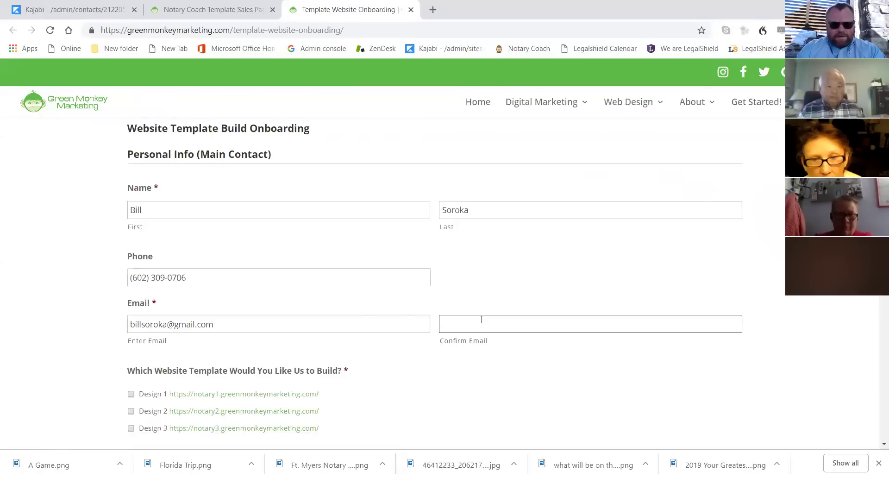
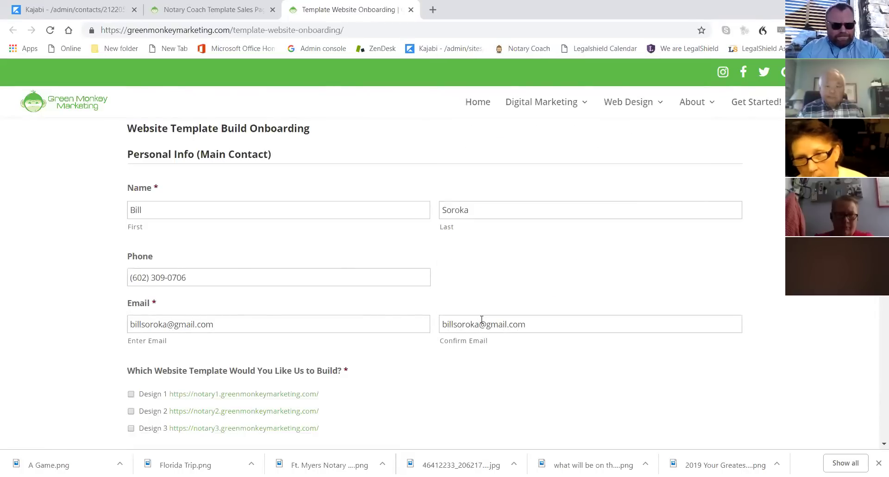
scroll(514, 341, down, 3)
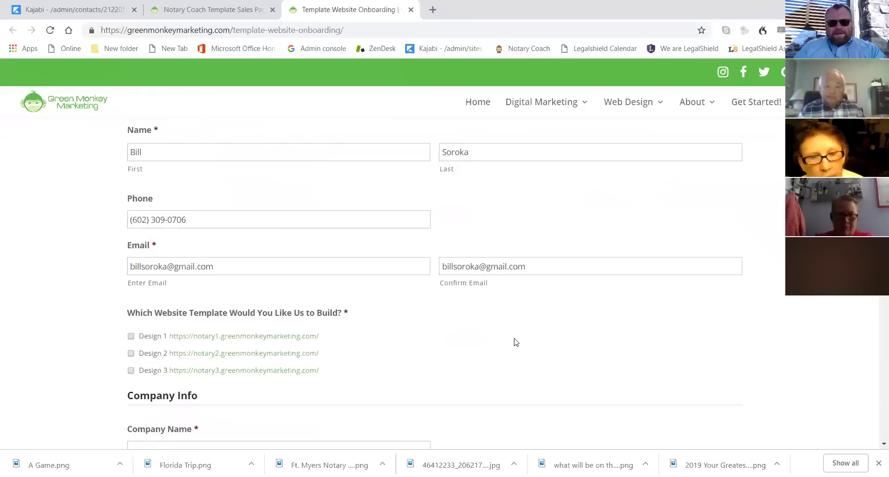
scroll(509, 342, up, 3)
scroll(507, 343, down, 3)
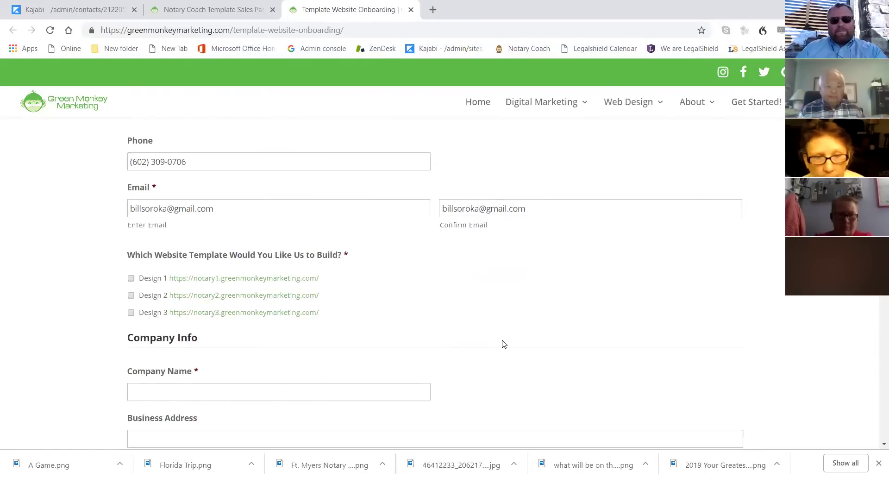
Open Design 1's hosting options page from the sales page, then return to the onboarding form
click(194, 13)
scroll(486, 242, down, 10)
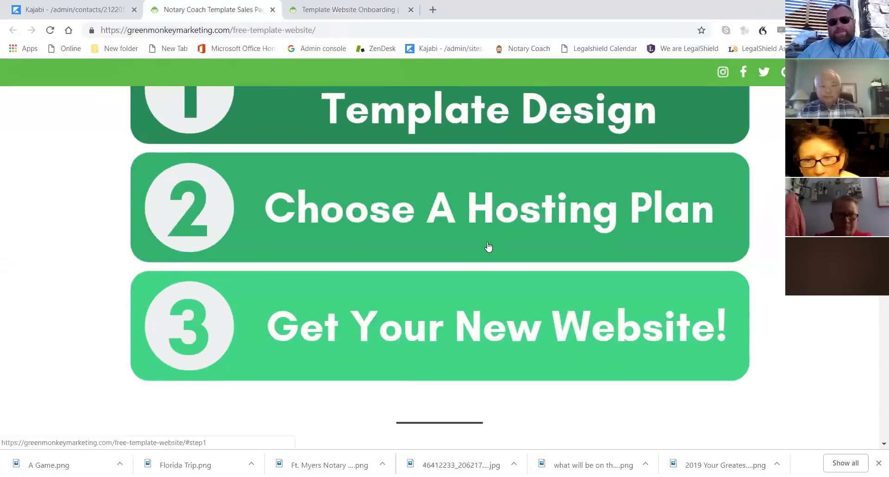
scroll(488, 247, down, 10)
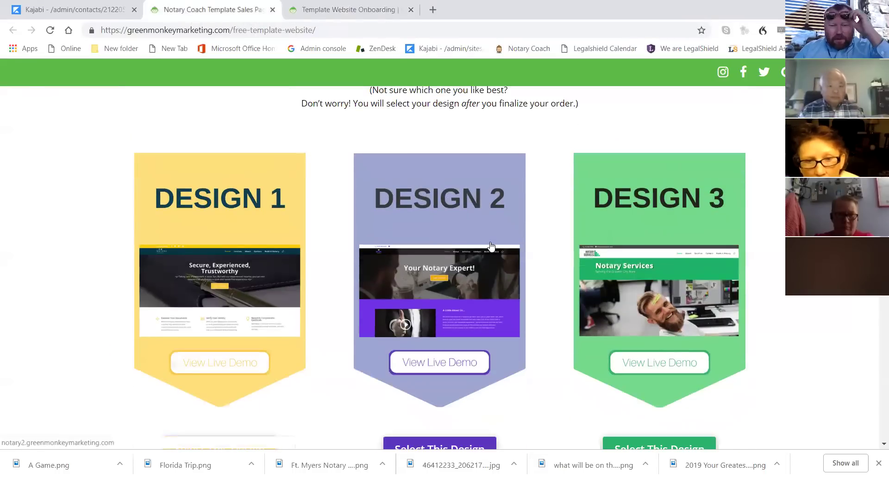
scroll(537, 278, down, 1)
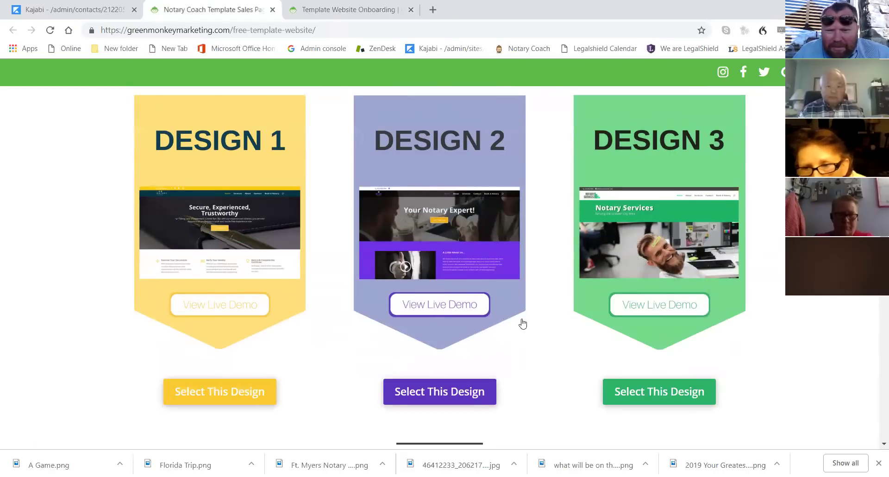
click(226, 398)
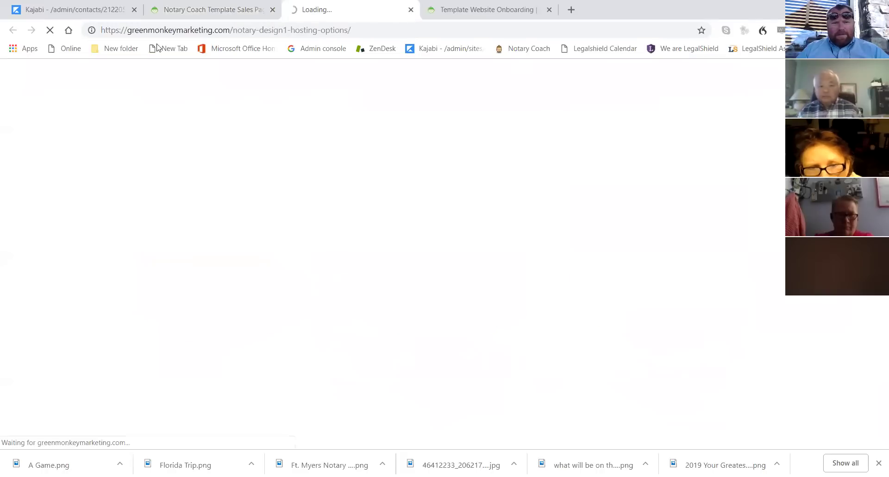
click(195, 11)
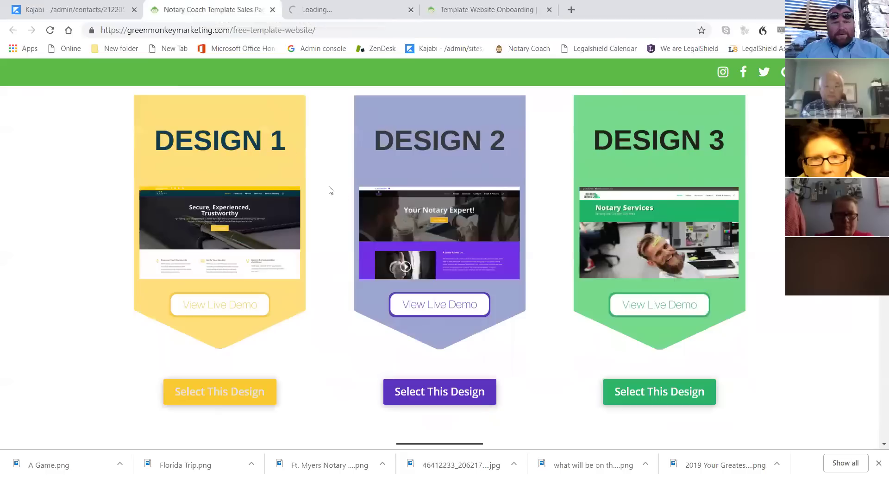
click(333, 9)
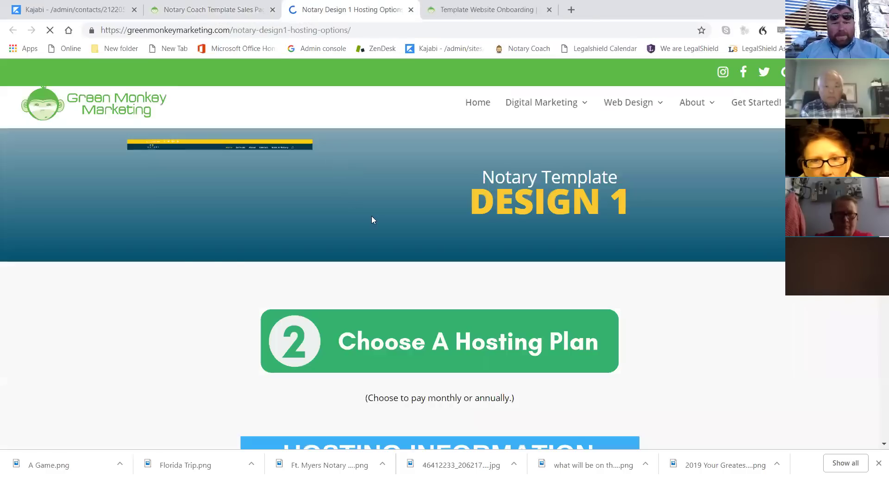
click(486, 9)
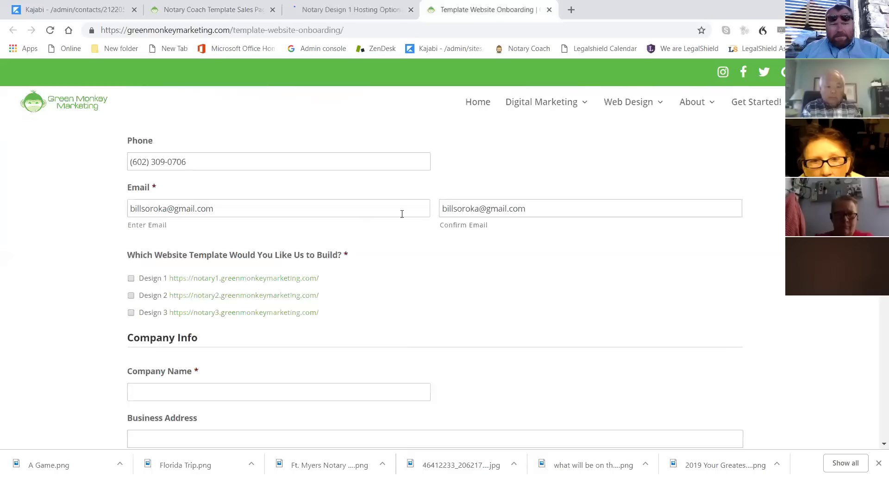
Choose Design 1 as the template and enter company name 'Mobile Notary AZ'
click(131, 278)
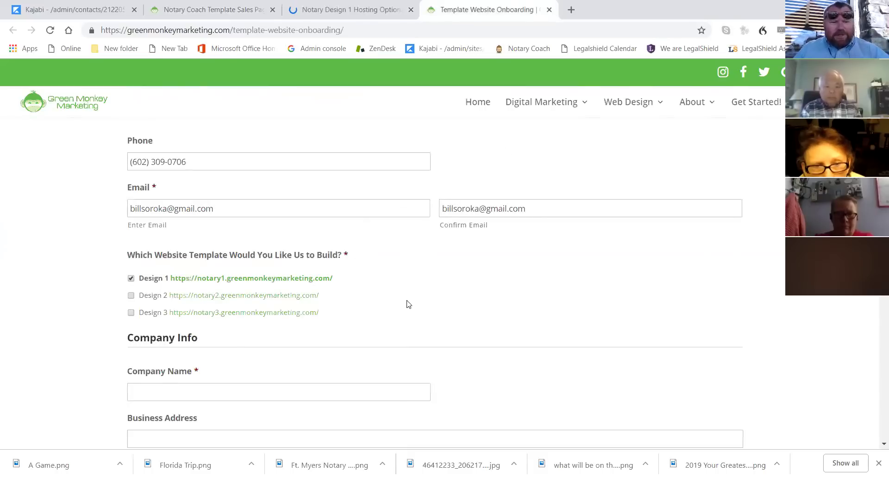
scroll(413, 304, down, 1)
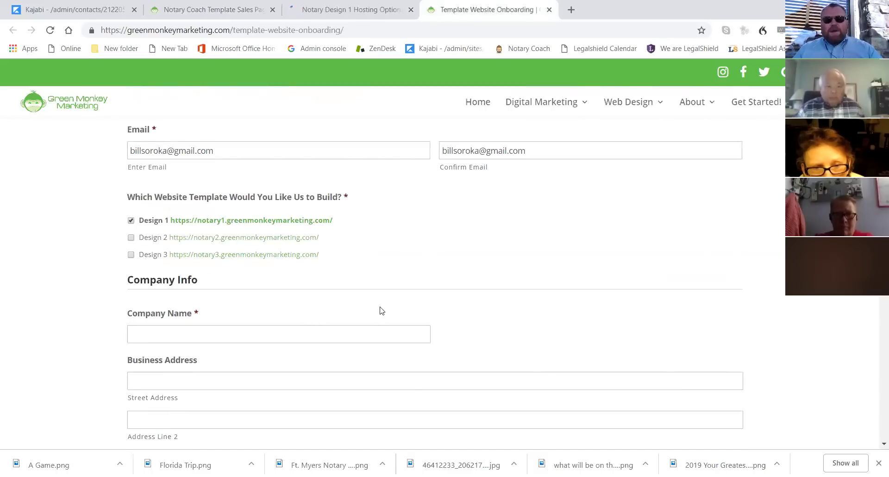
scroll(380, 311, down, 2)
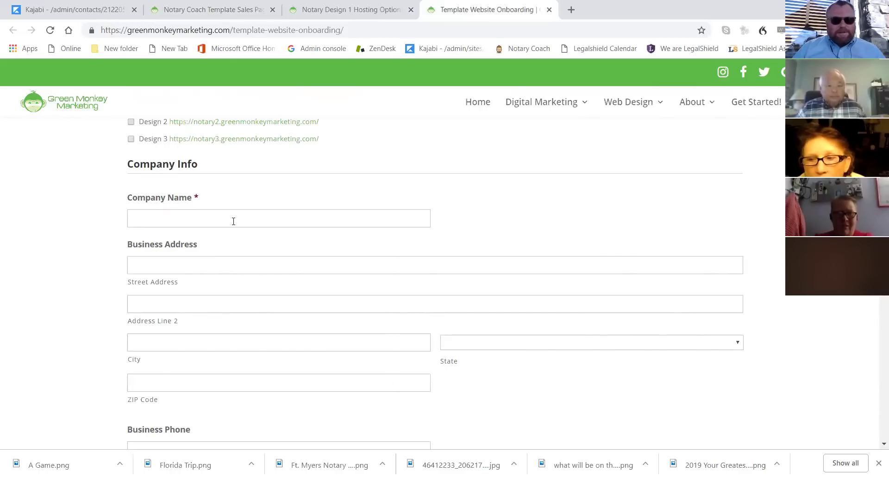
click(234, 221)
text(Mobile Notary)
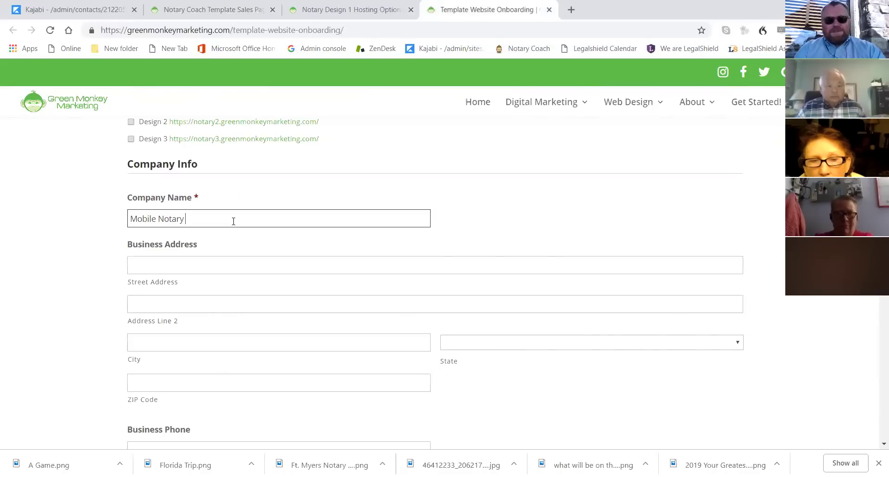
text( AZ)
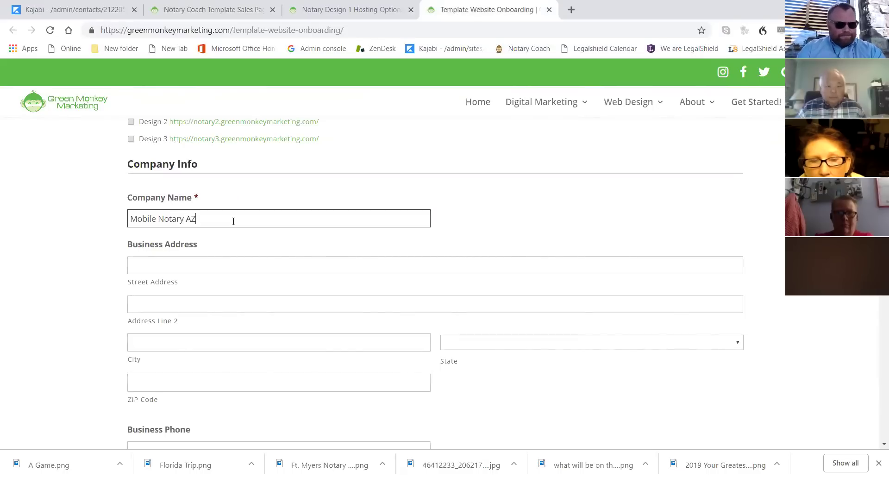
Enter the business street address and suite, with Phoenix as the city
key(Tab)
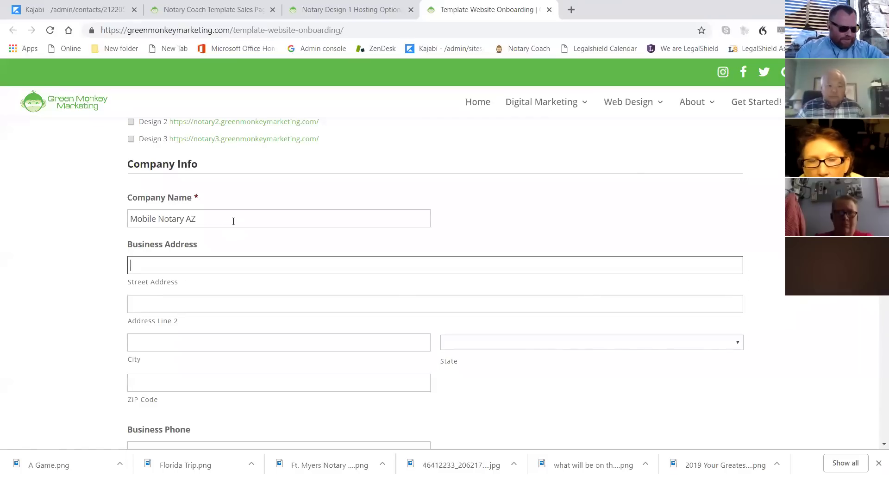
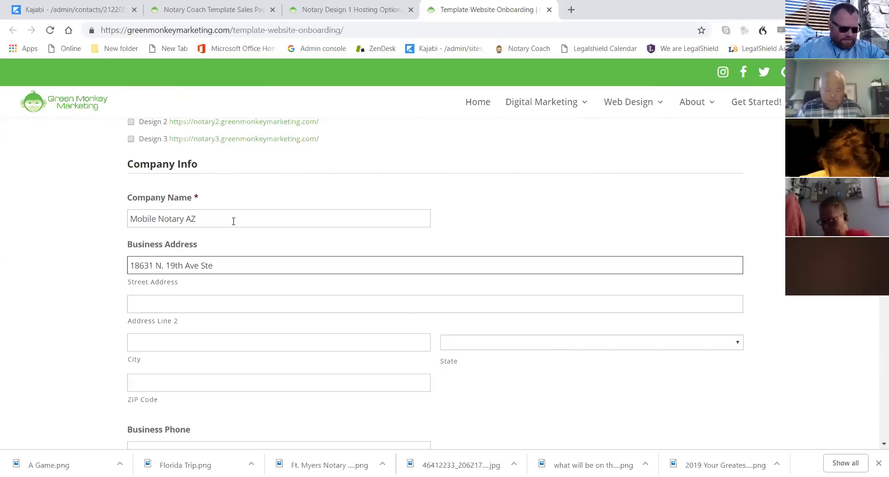
key(Tab)
key(Tab)
text(Phoenix)
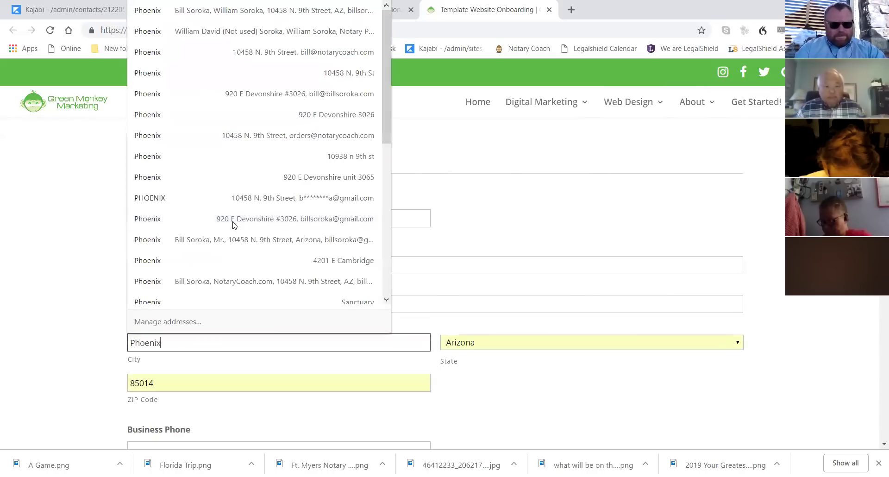
key(Tab)
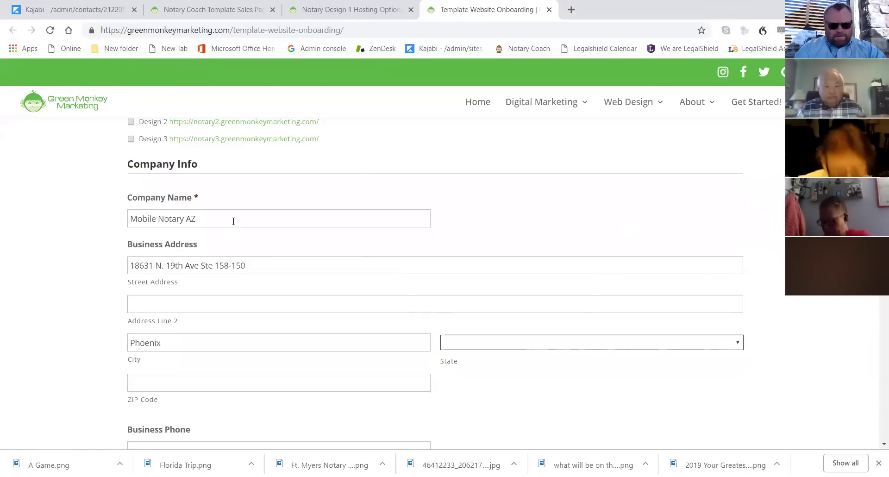
Set the state to Arizona and enter the ZIP code
key(a)
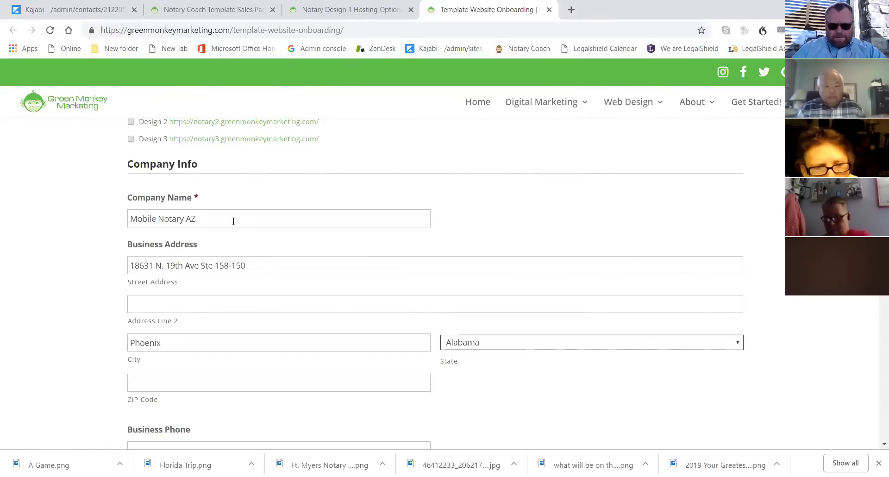
key(a)
key(a)
key(a)
key(Up)
key(Tab)
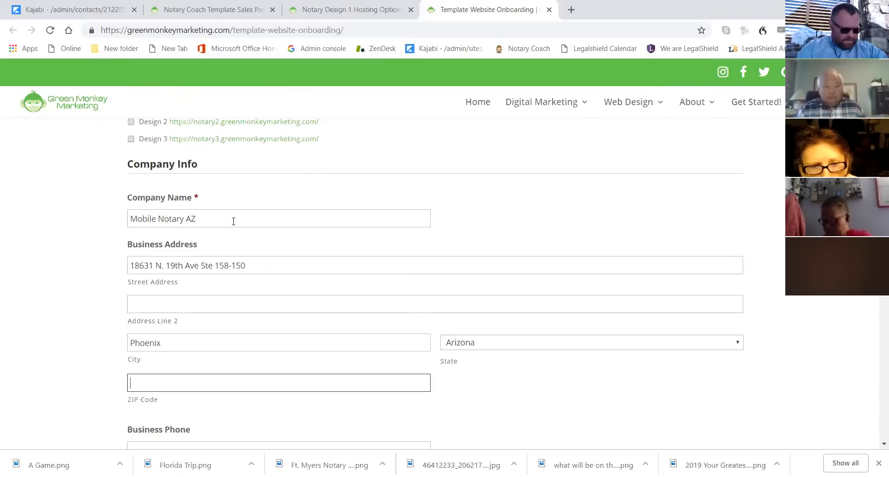
text(85027)
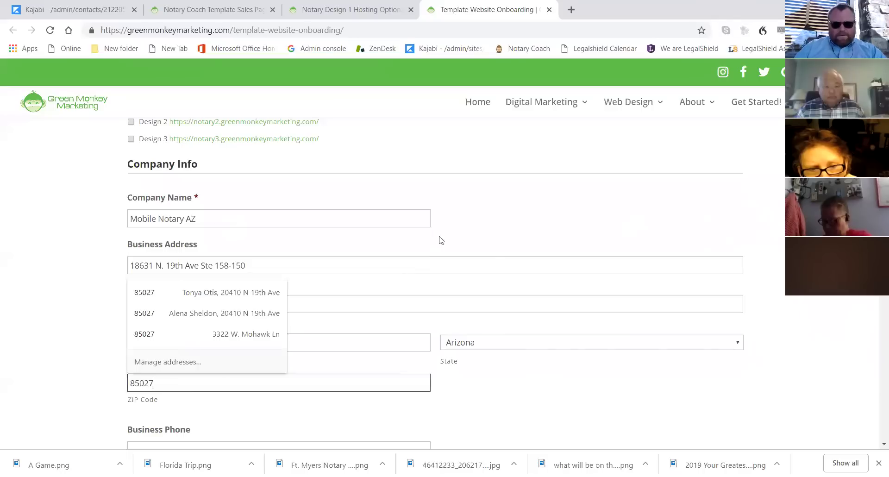
click(506, 377)
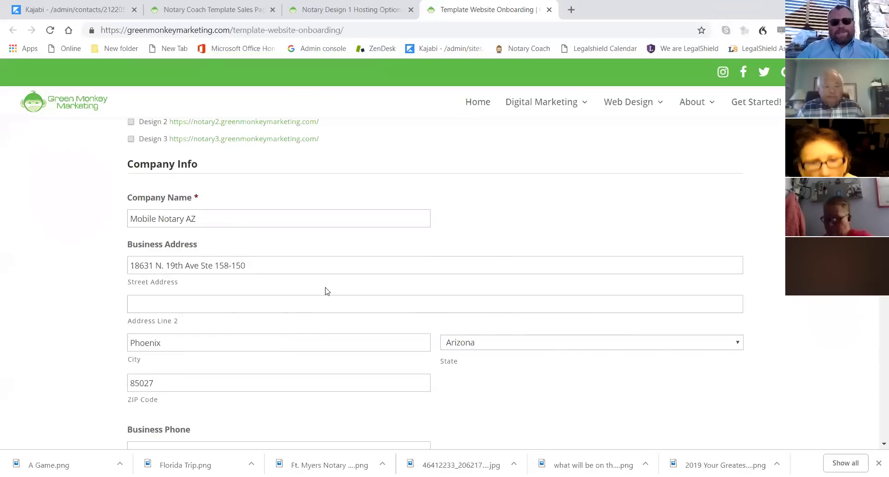
Enter the business phone number in the Business Phone field
scroll(330, 287, down, 3)
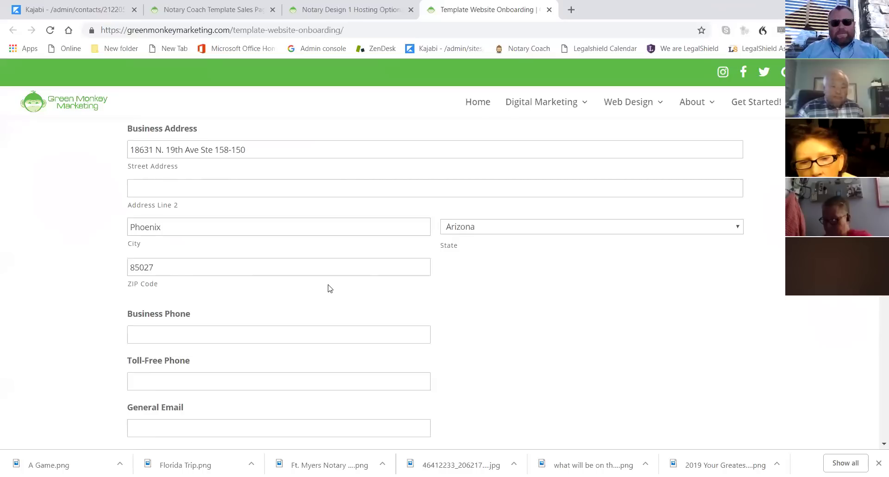
scroll(328, 287, down, 1)
click(189, 280)
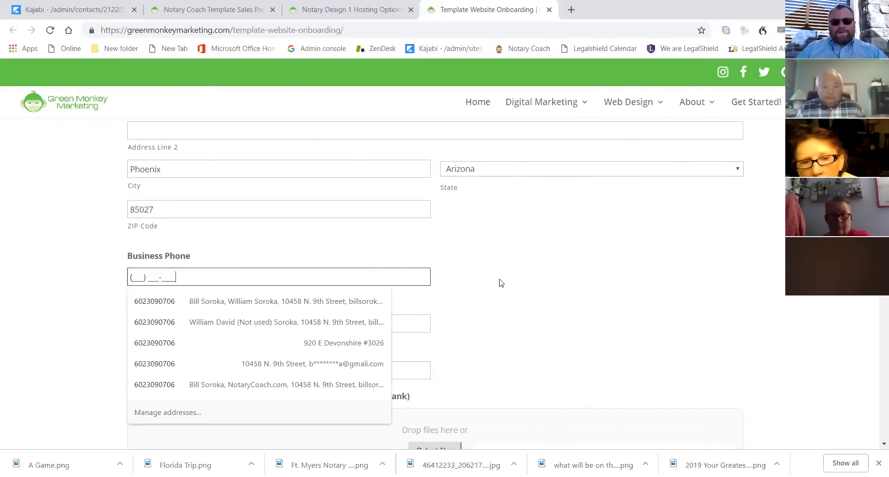
click(533, 271)
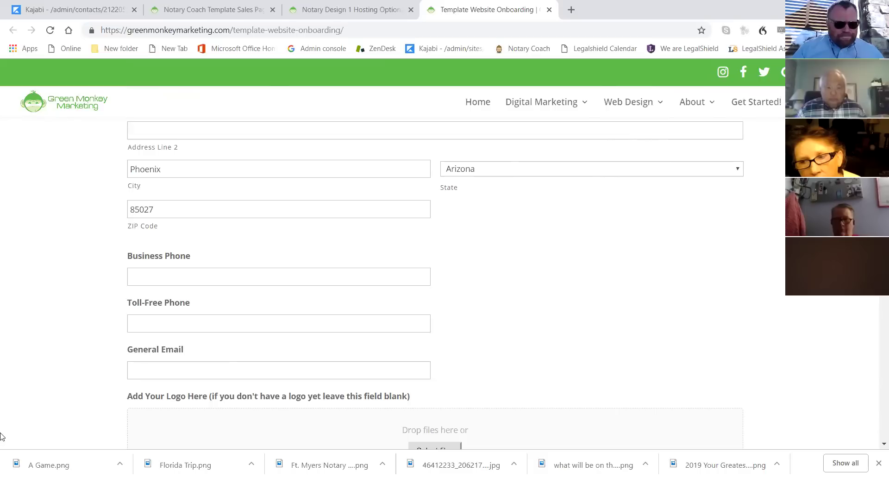
click(182, 277)
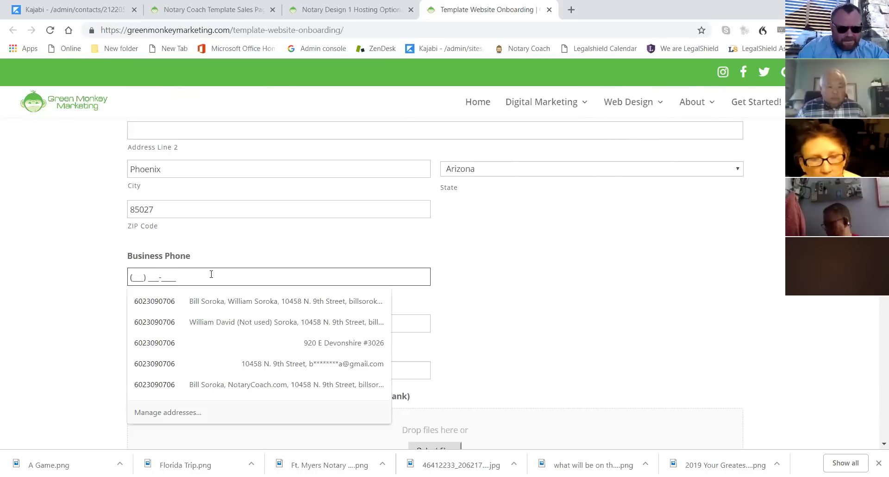
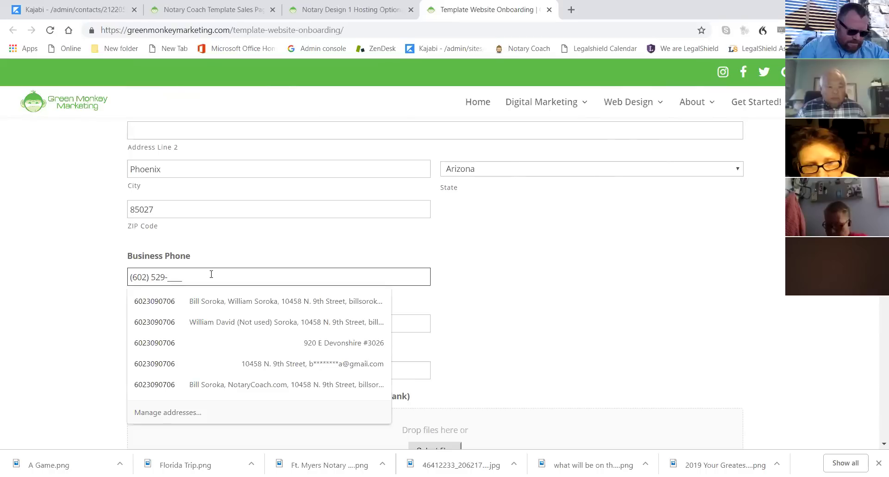
click(542, 294)
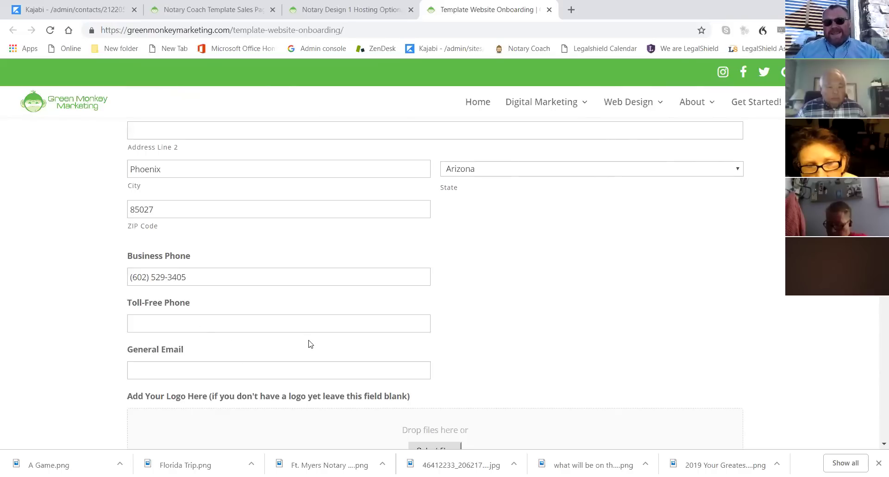
Type the company's general e-mail address into the General Email field
click(186, 369)
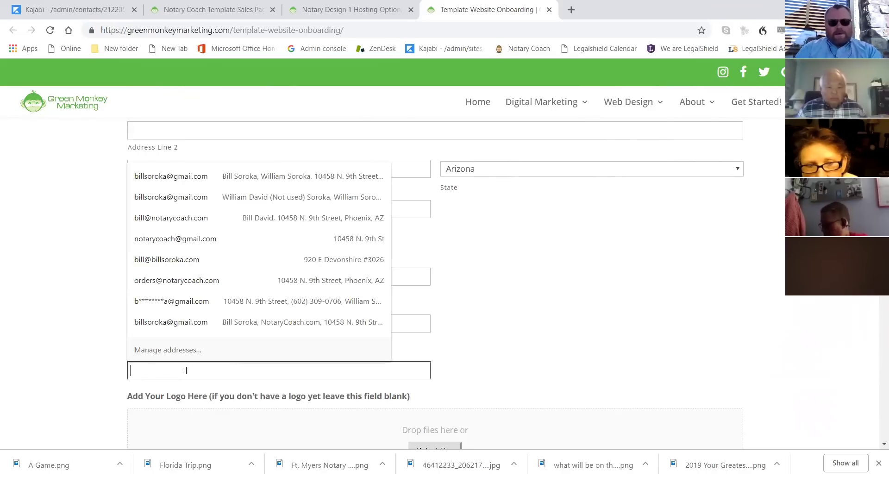
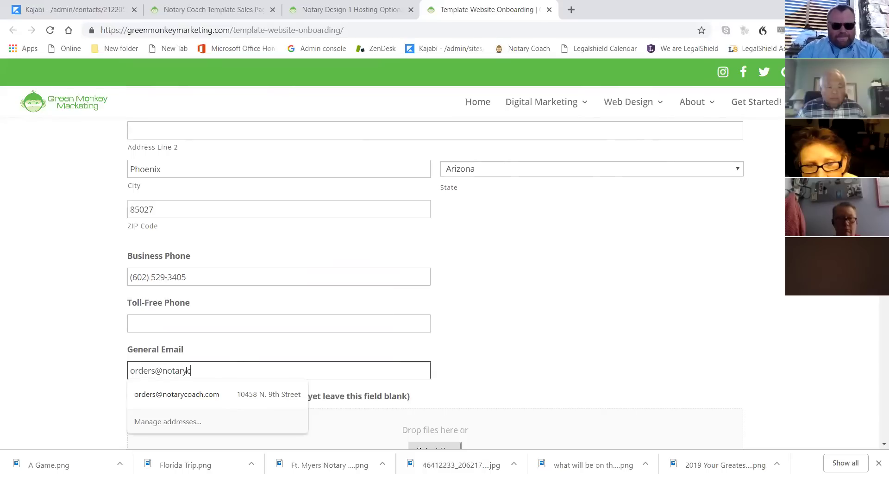
click(518, 281)
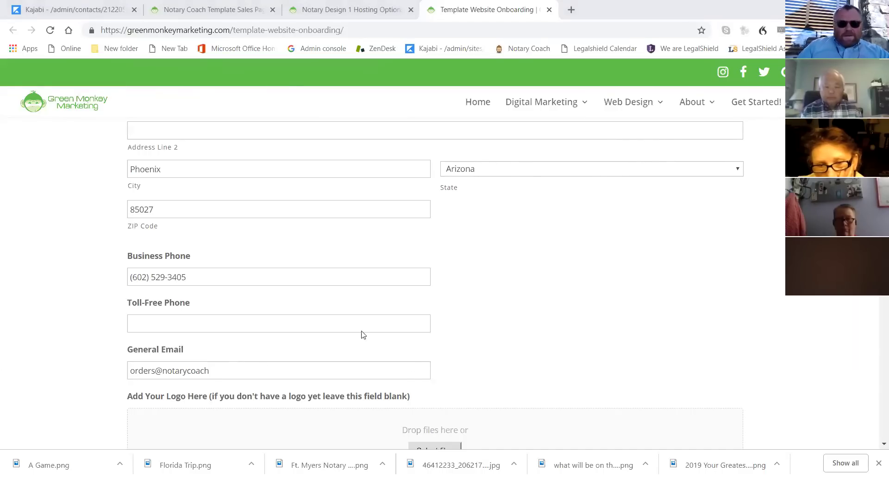
scroll(259, 319, down, 2)
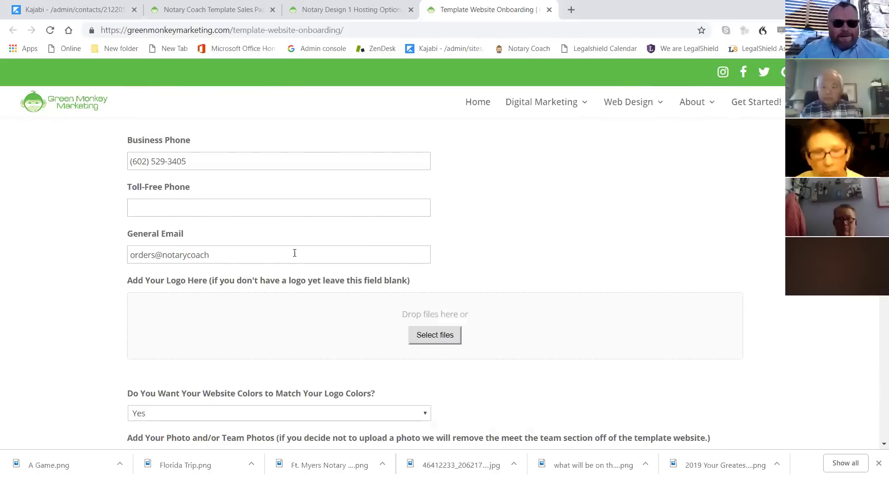
scroll(465, 313, down, 1)
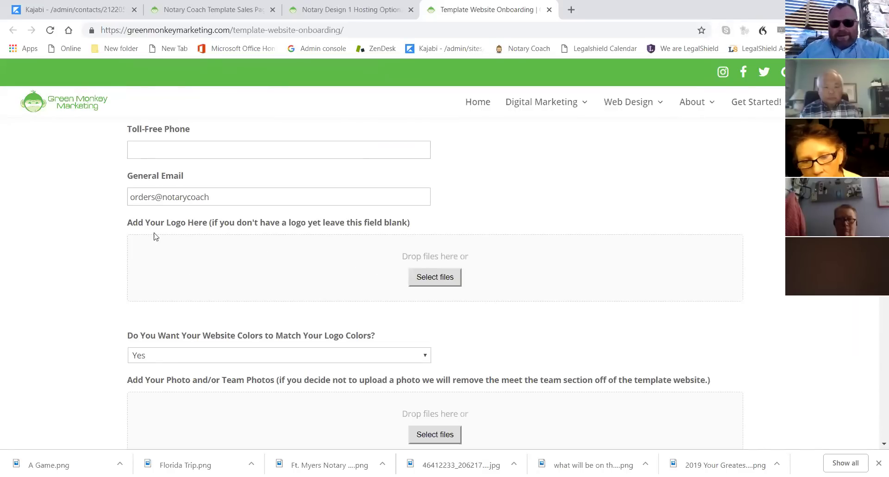
scroll(378, 255, down, 2)
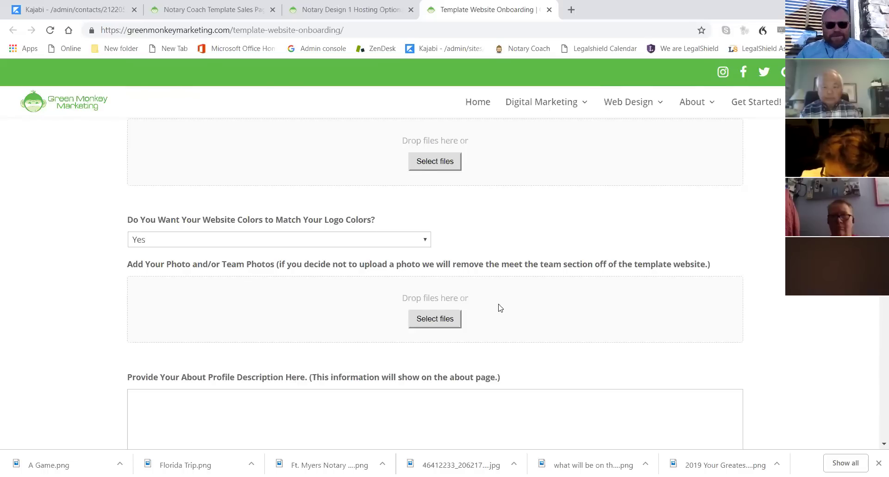
scroll(312, 342, down, 4)
scroll(339, 323, up, 1)
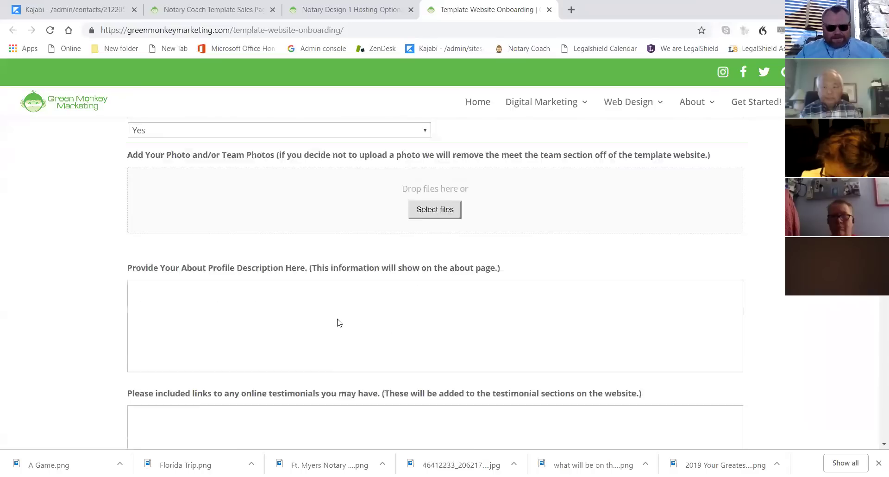
scroll(340, 323, up, 1)
click(430, 265)
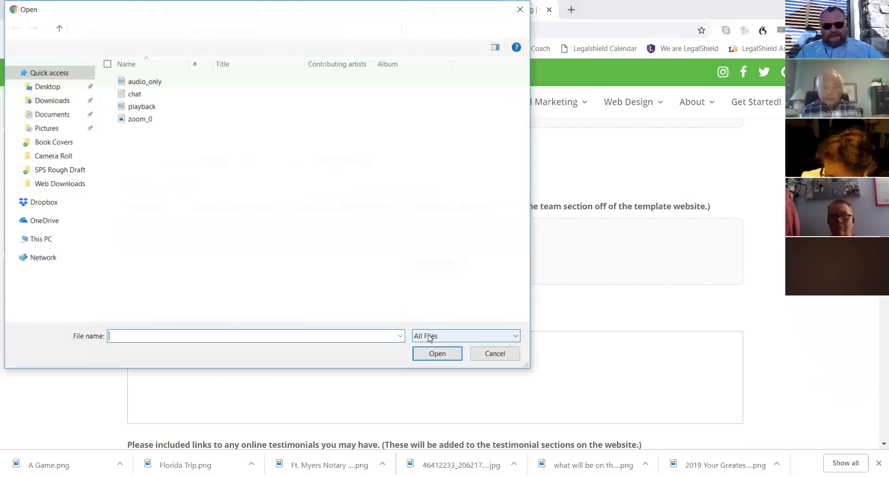
click(496, 355)
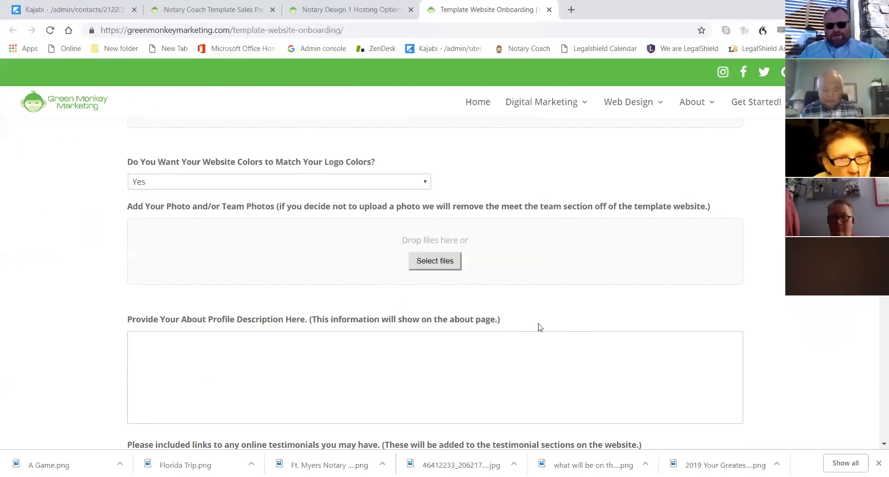
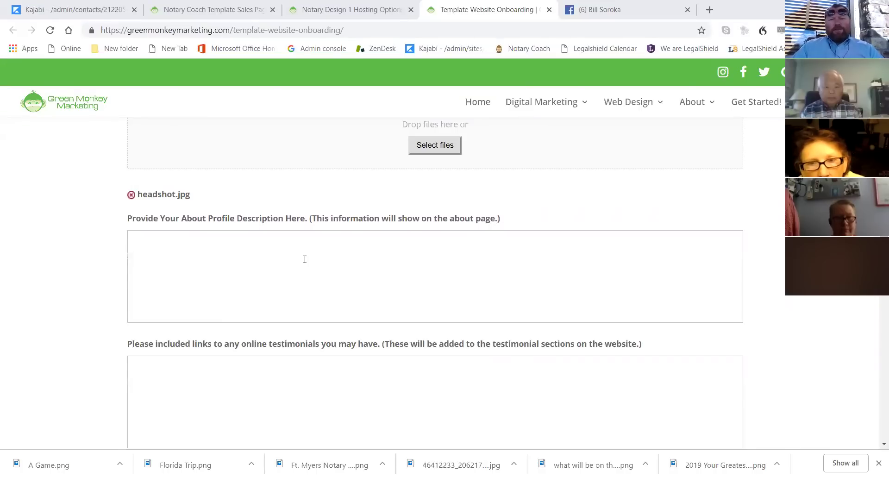
Begin the About bio with the client's name, calling them an experienced mobile notary that loves the road
click(264, 278)
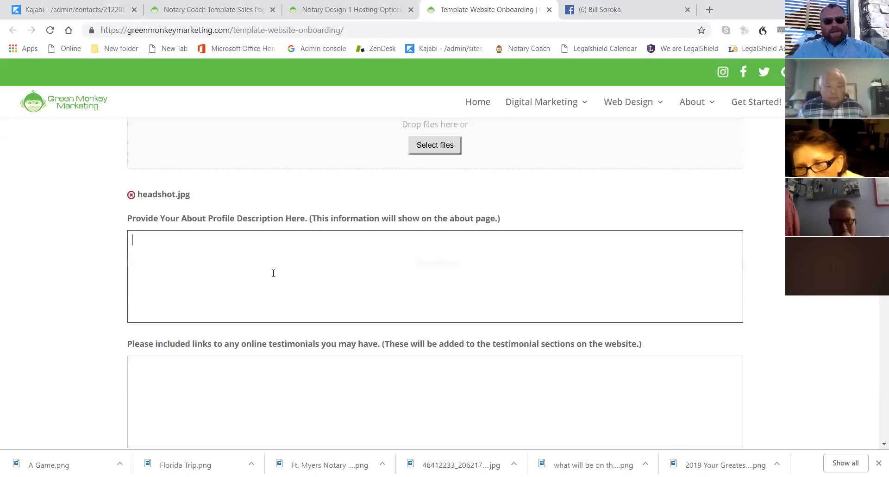
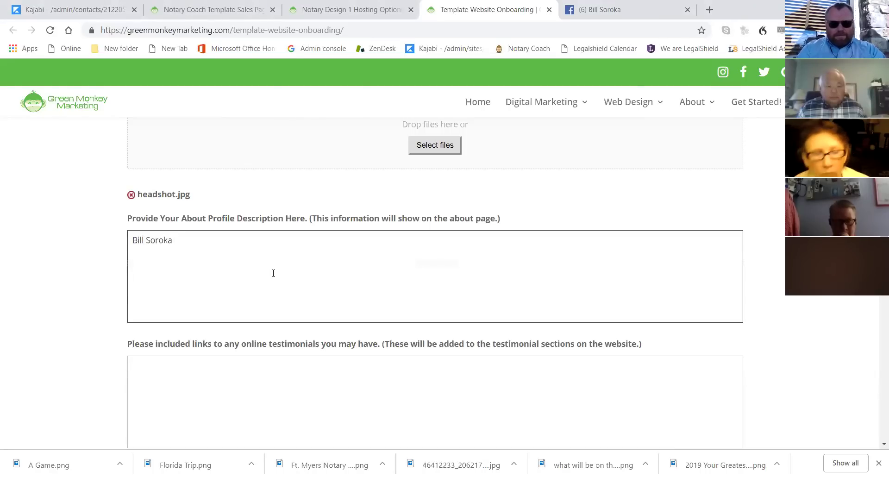
text(loves being)
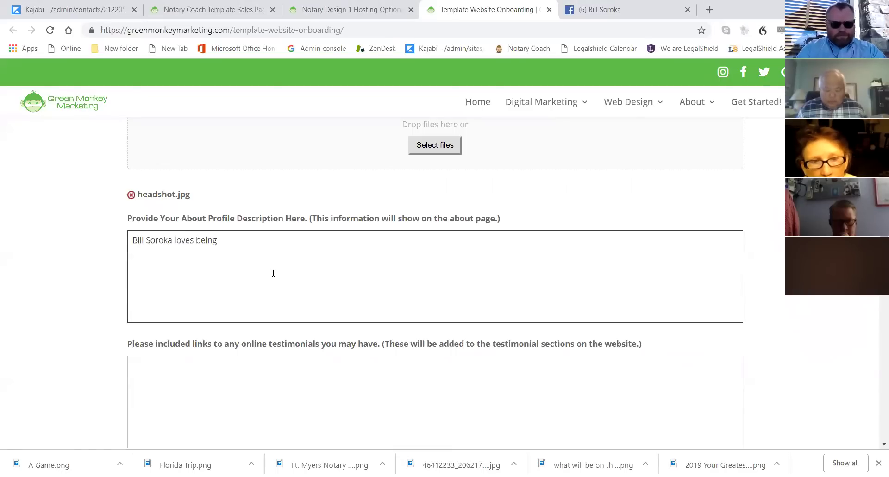
key(BackSpace)
key(BackSpace)
key(BackSpace)
key(BackSpace)
key(BackSpace)
key(BackSpace)
key(BackSpace)
key(BackSpace)
key(BackSpace)
key(BackSpace)
key(BackSpace)
key(BackSpace)
key(BackSpace)
key(BackSpace)
key(BackSpace)
key(BackSpace)
key(BackSpace)
key(BackSpace)
key(BackSpace)
key(BackSpace)
key(BackSpace)
key(BackSpace)
key(BackSpace)
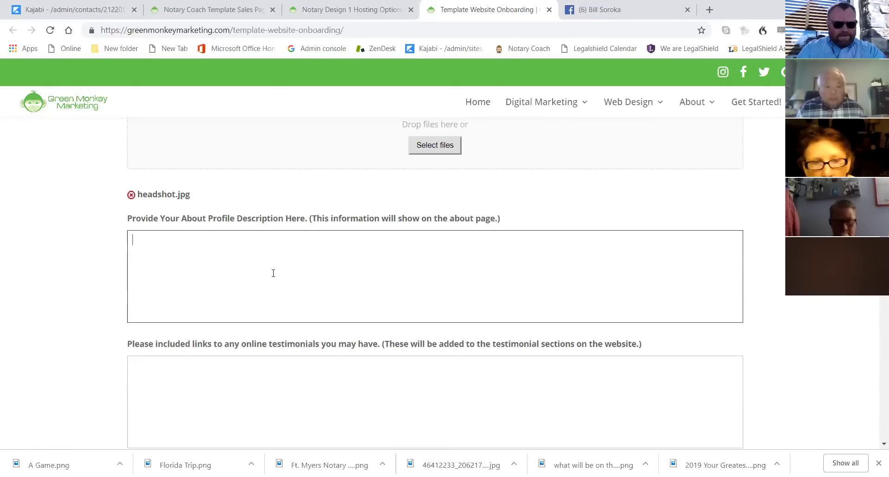
text(Bill)
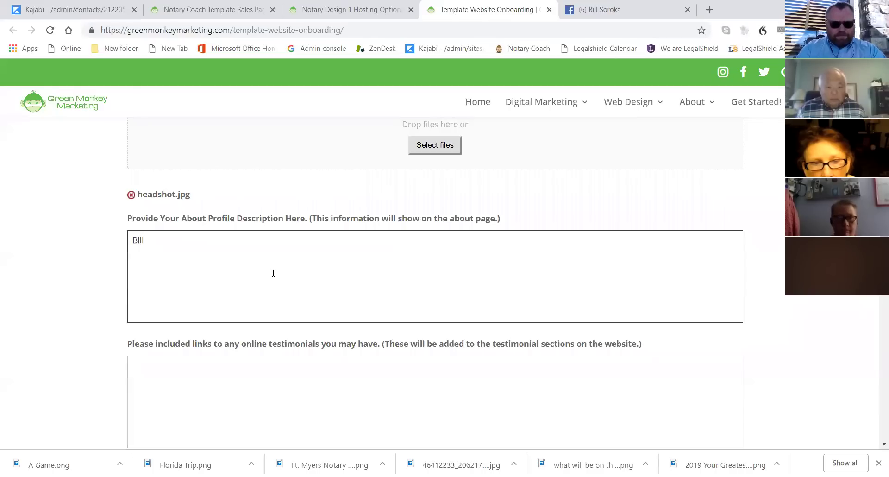
text(is an e)
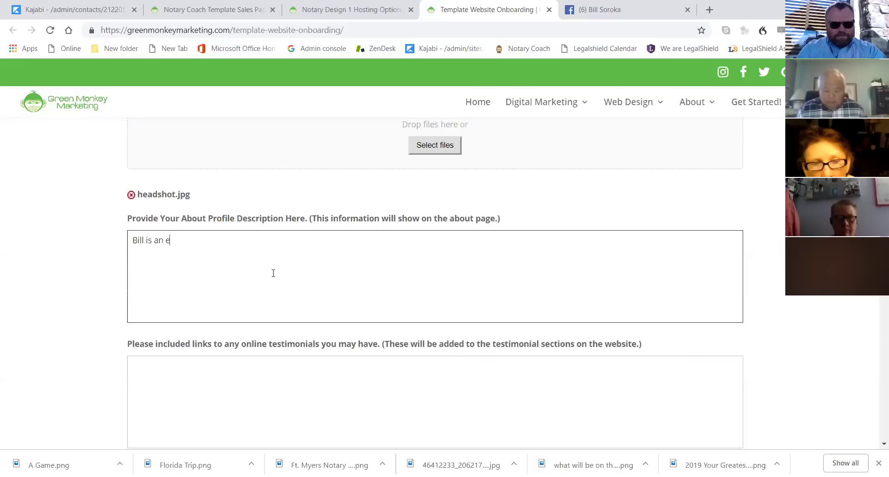
text(xperienced )
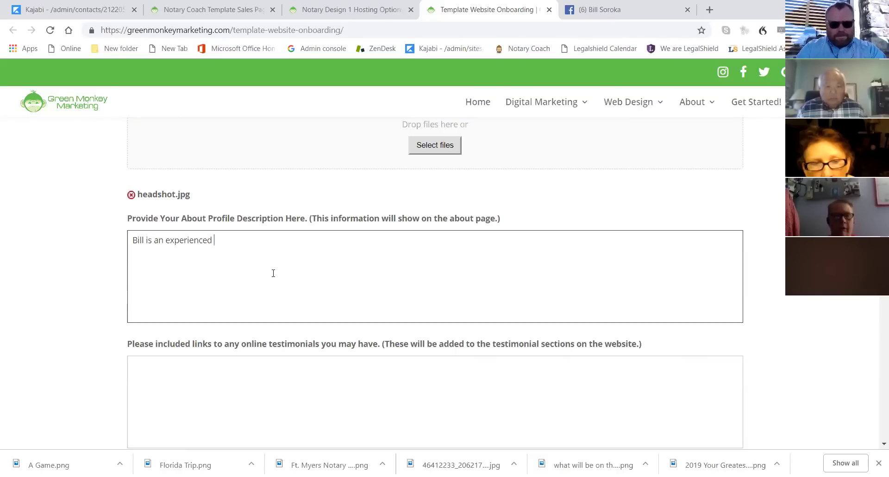
text(mobile notary)
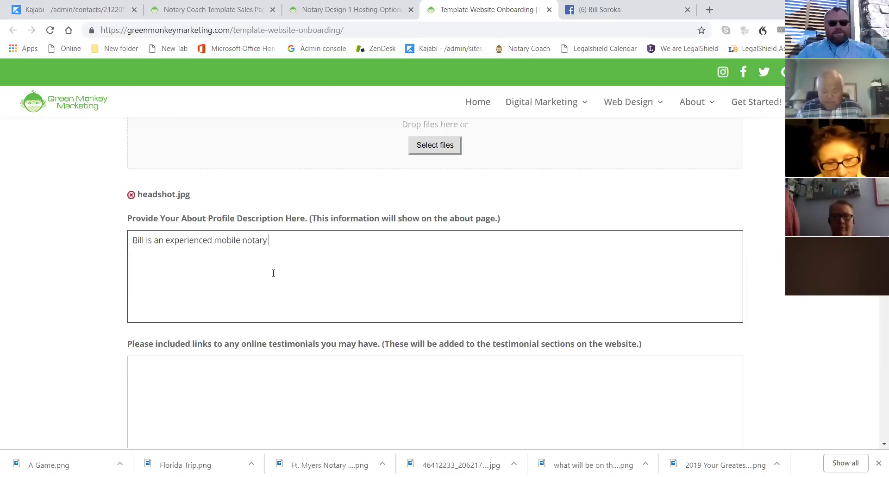
text(that love)
key(BackSpace)
text(es)
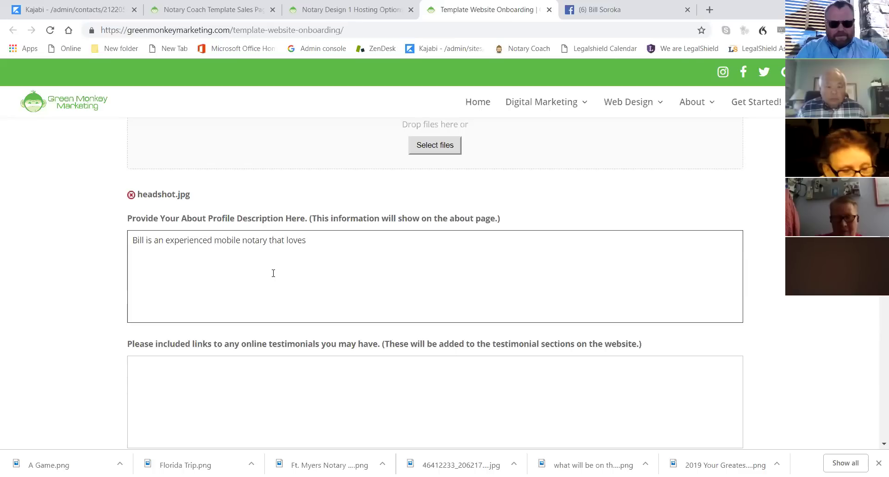
text( th eroad and)
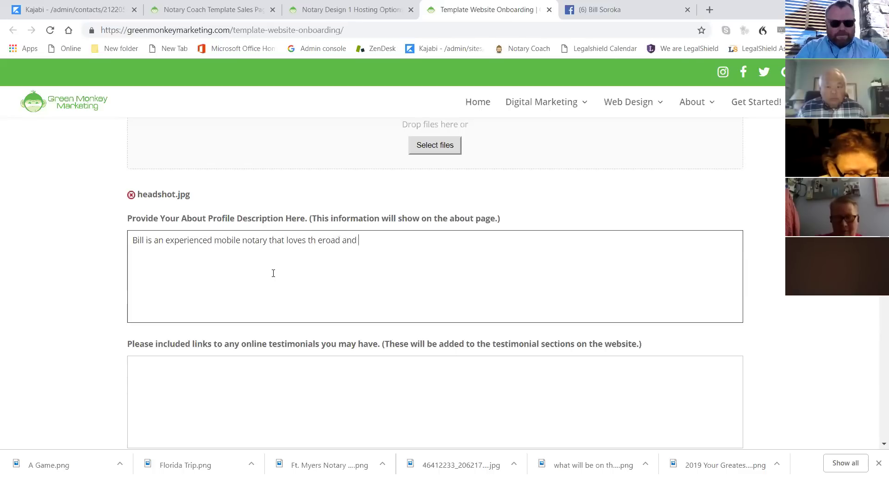
key(BackSpace)
key(BackSpace)
key(BackSpace)
key(BackSpace)
key(BackSpace)
key(BackSpace)
key(BackSpace)
key(BackSpace)
key(BackSpace)
key(BackSpace)
key(BackSpace)
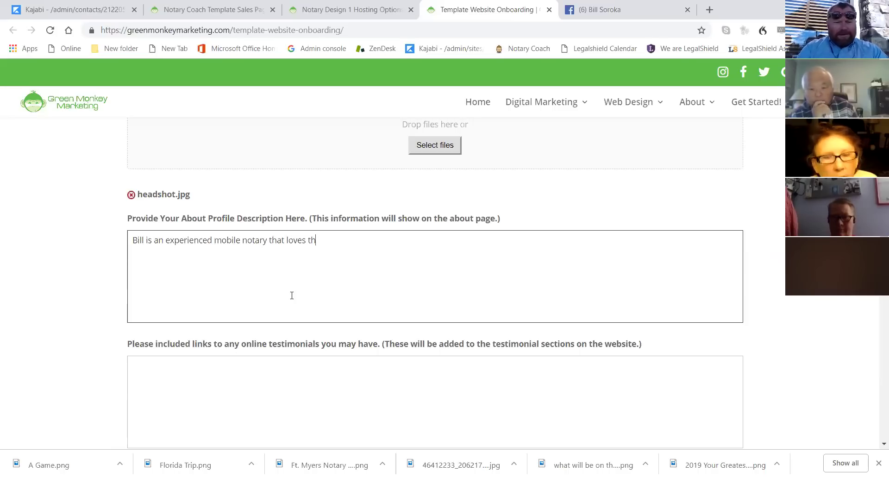
End the About bio with 'that loves...' as a placeholder and open a new browser tab
key(BackSpace)
key(BackSpace)
text(...)
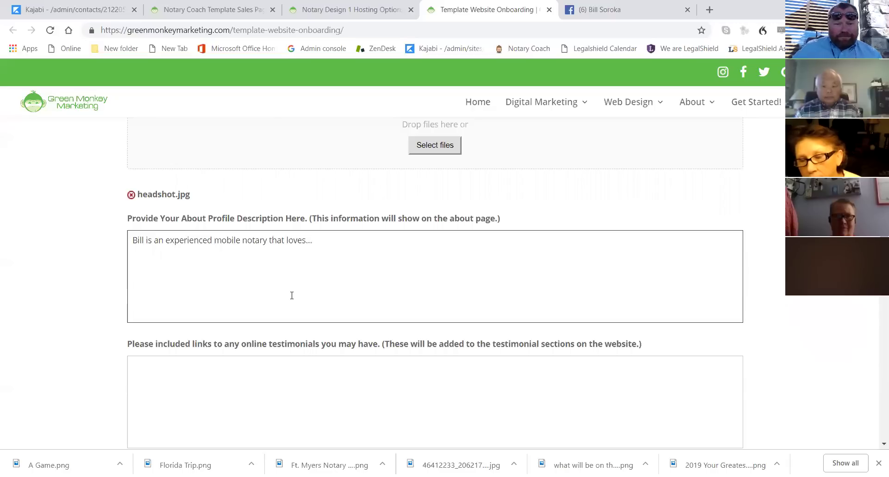
scroll(463, 417, down, 3)
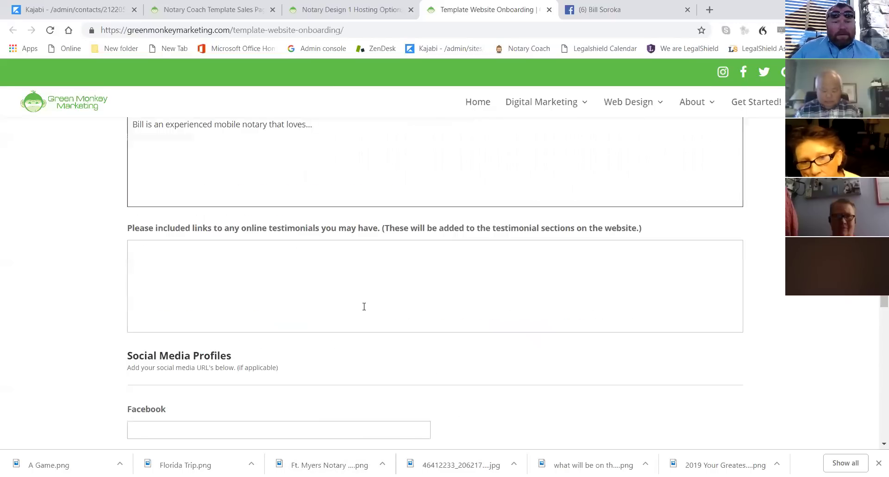
scroll(335, 290, down, 3)
scroll(343, 289, up, 3)
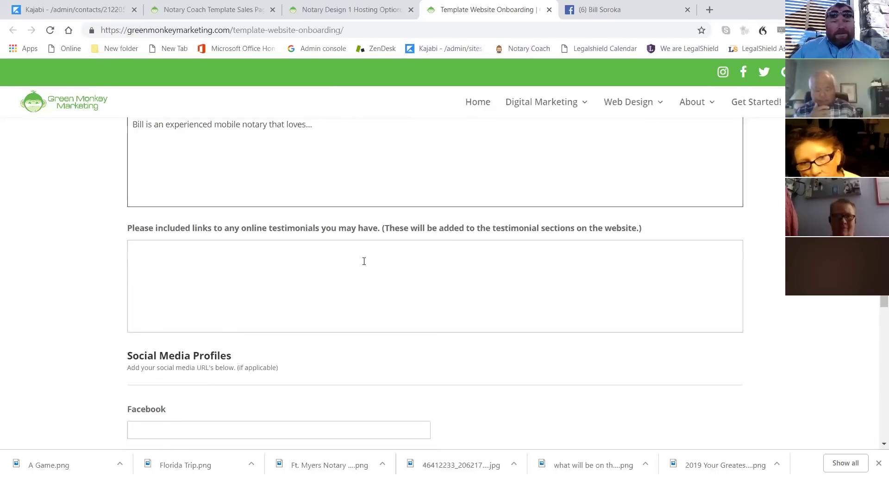
scroll(363, 258, up, 3)
scroll(366, 257, down, 2)
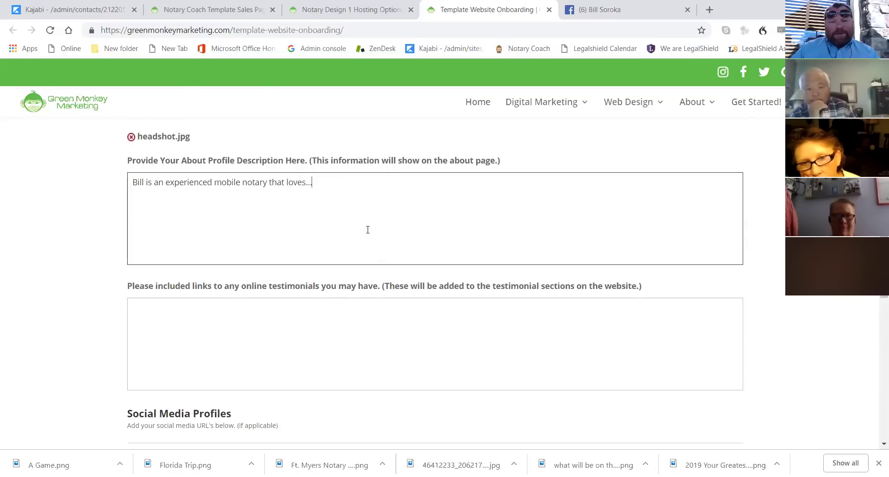
scroll(360, 228, down, 1)
scroll(381, 179, up, 1)
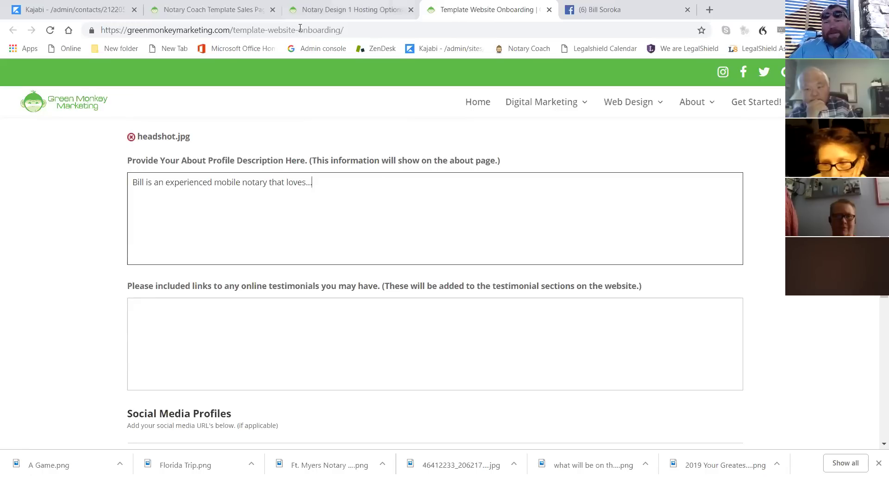
click(715, 18)
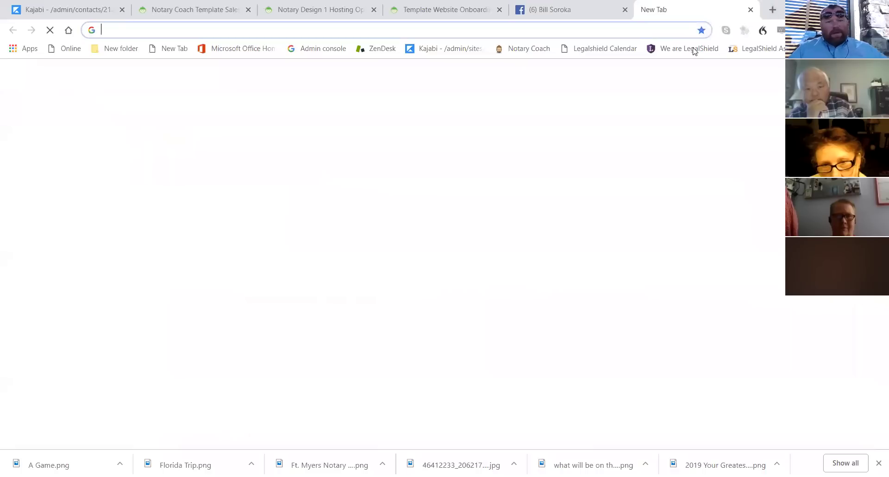
Go to SigningAgent.com and search its notary directory for the client's surname
text(signing)
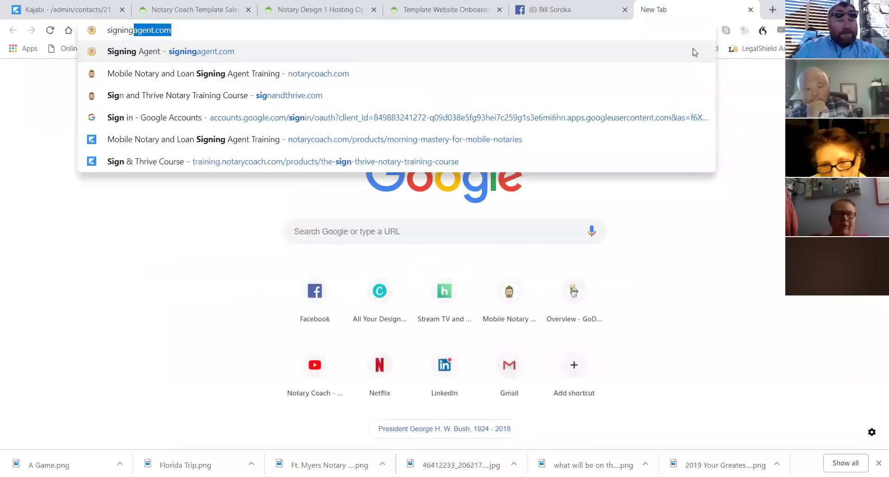
key(Return)
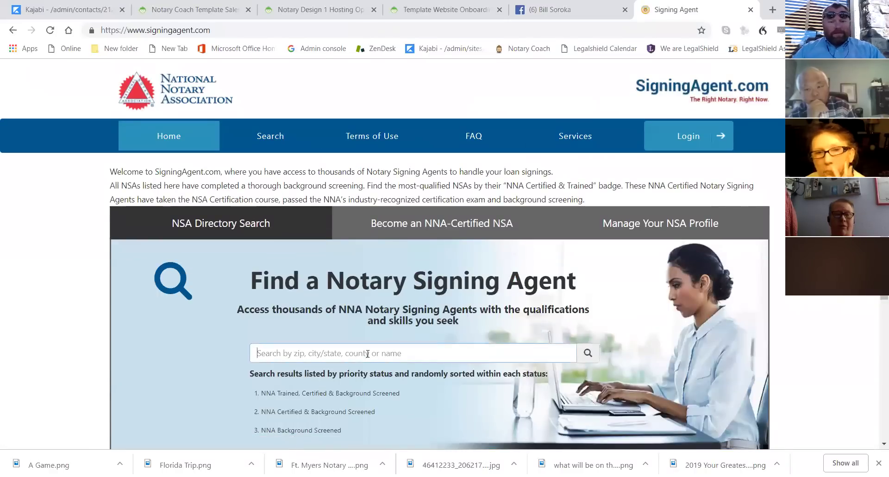
text(soroka)
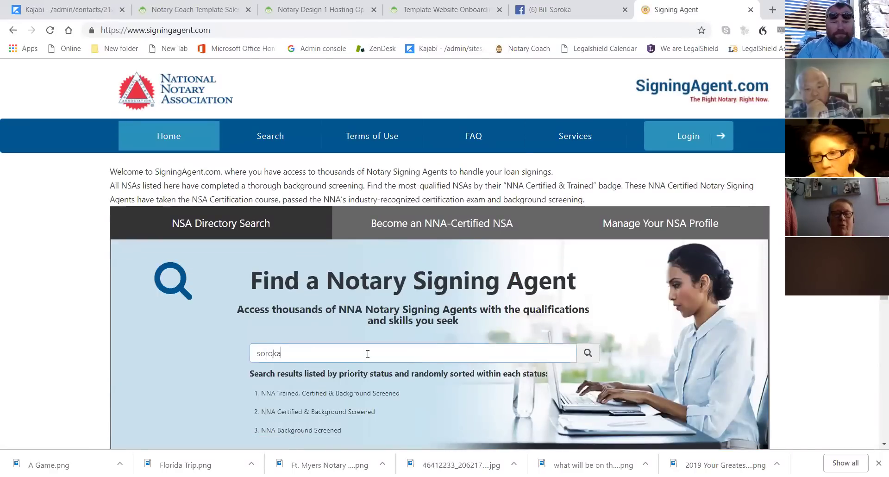
key(Return)
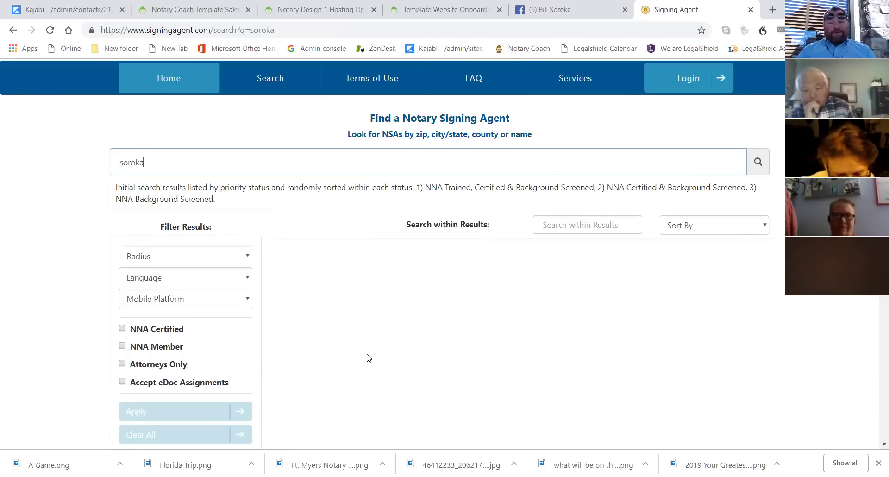
scroll(648, 331, down, 7)
scroll(611, 338, up, 7)
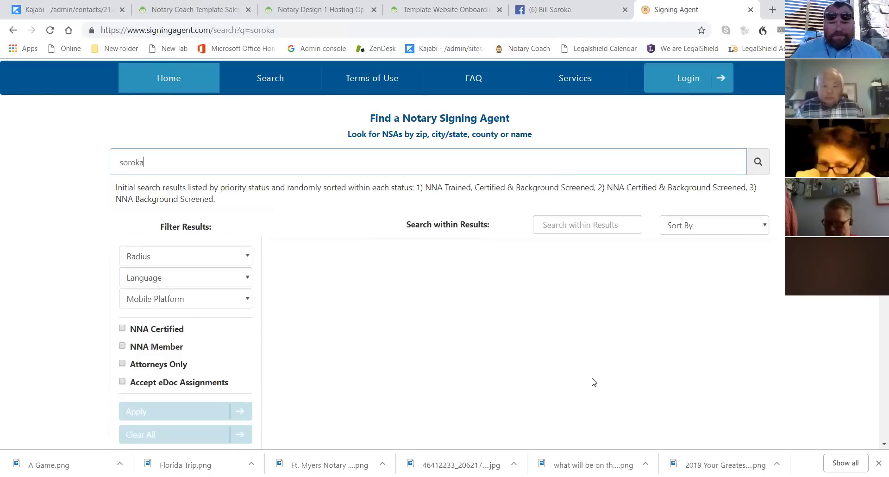
scroll(391, 310, down, 3)
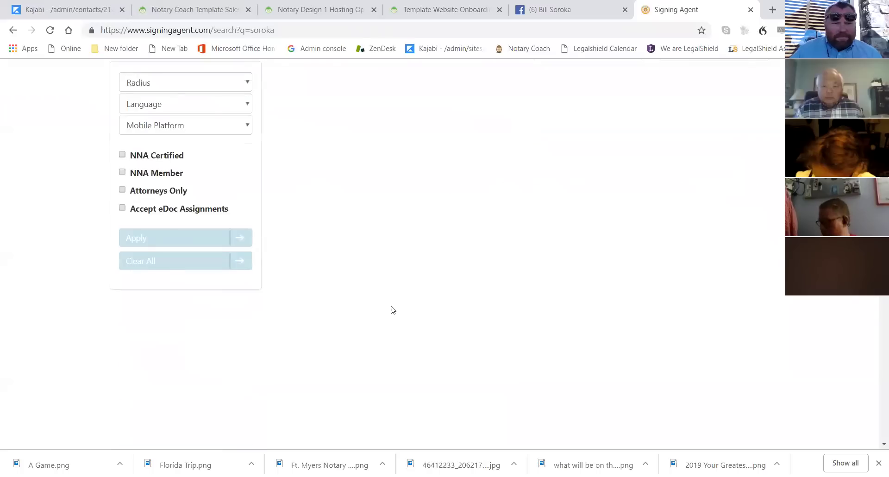
scroll(391, 310, up, 5)
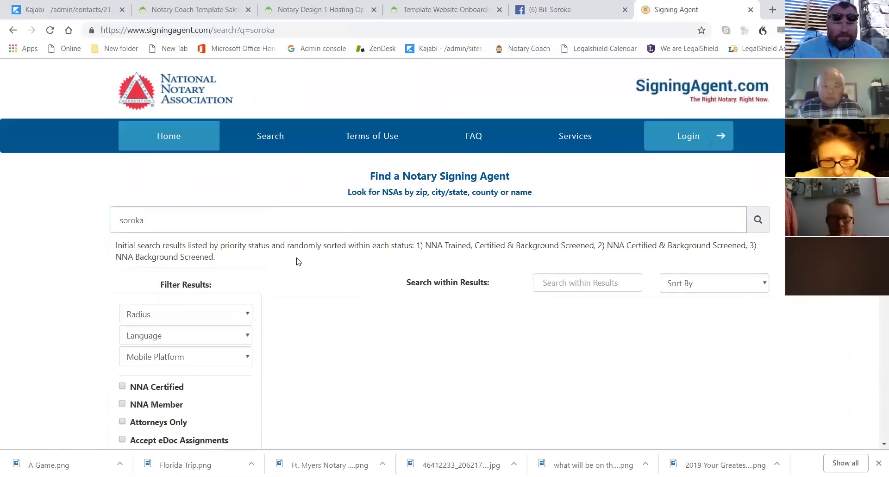
Re-run the surname search, which finds no agents, then return to the Notary Design 1 page
key(BackSpace)
key(BackSpace)
key(BackSpace)
key(BackSpace)
key(BackSpace)
key(BackSpace)
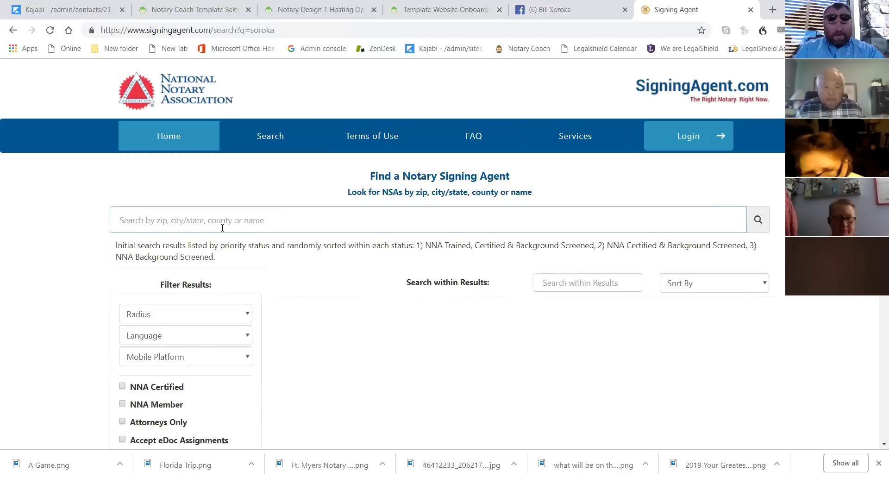
text(Soroka)
key(Return)
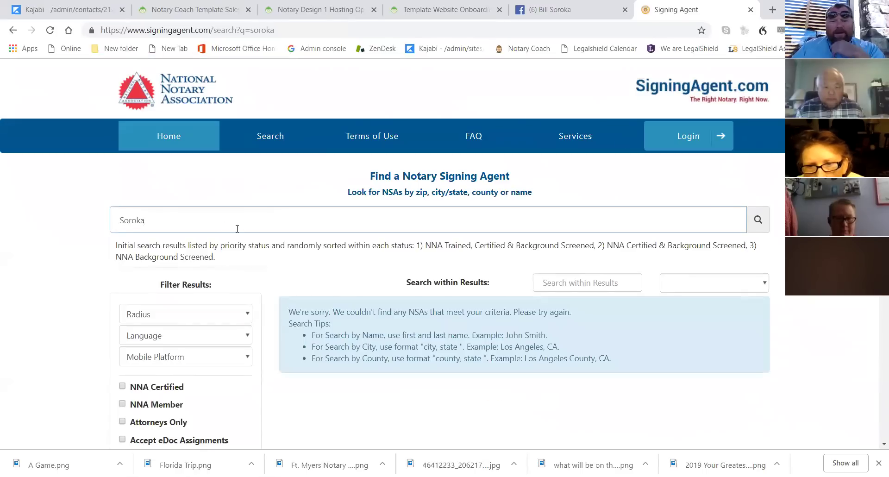
double_click(169, 224)
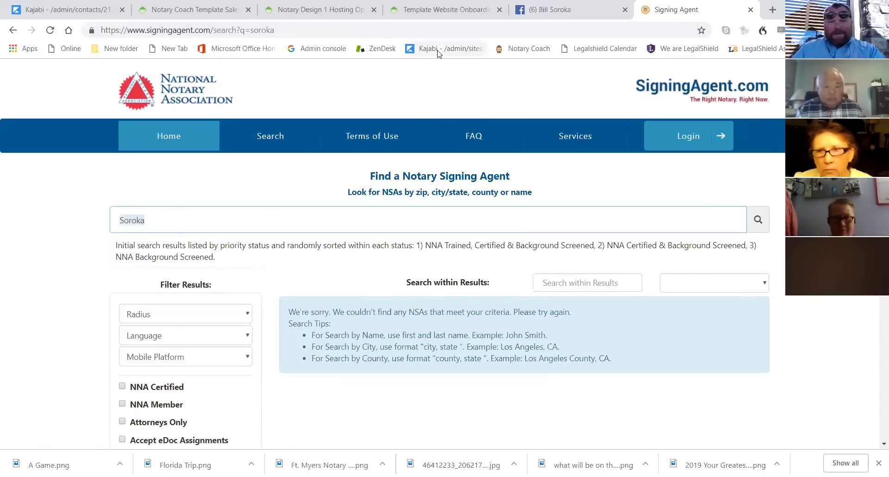
click(302, 18)
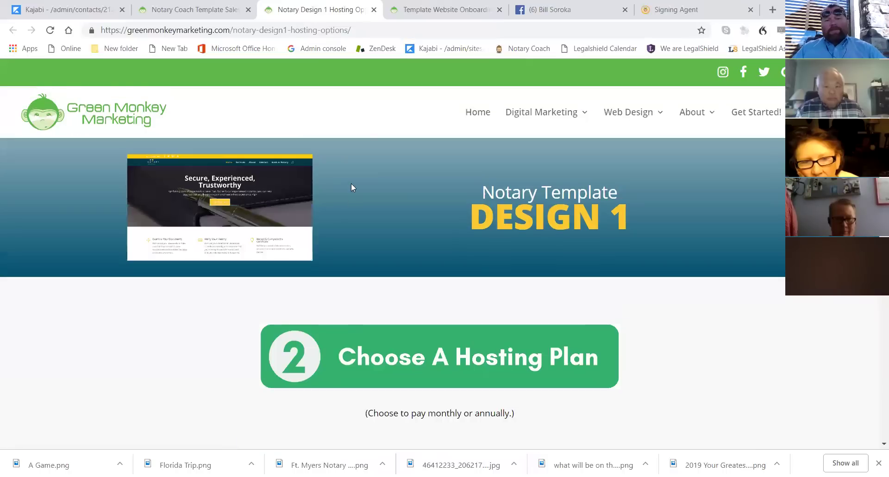
Switch back to the Template Website Onboarding form and scroll down to the bio and testimonials fields
click(447, 13)
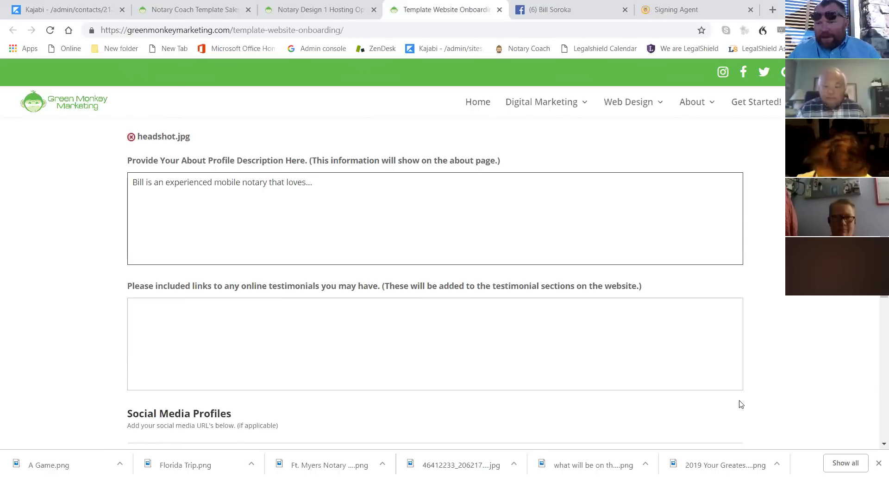
scroll(741, 405, down, 1)
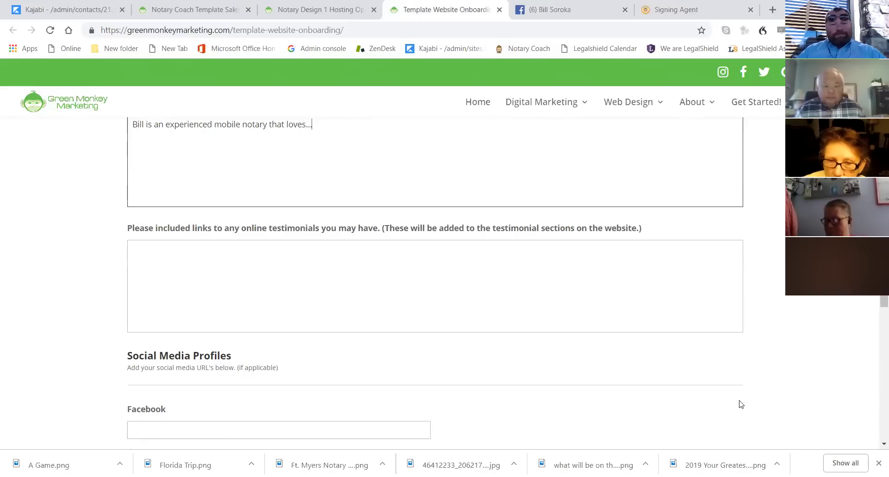
scroll(619, 333, down, 3)
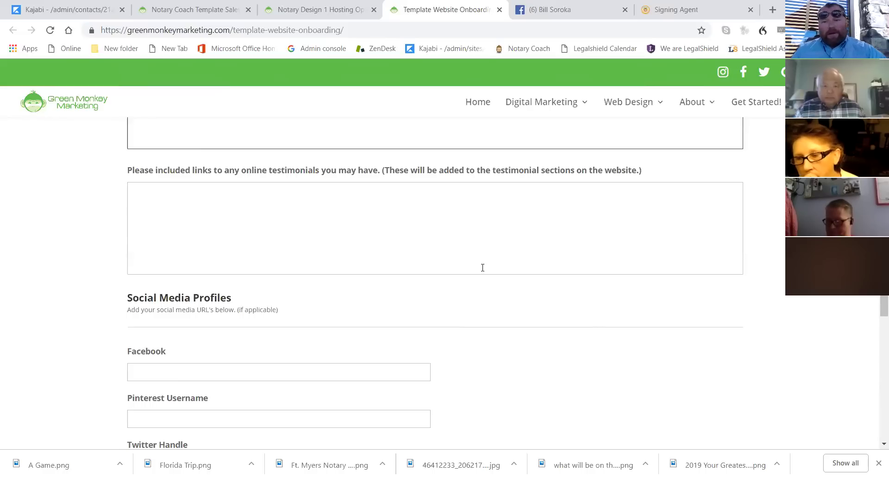
scroll(358, 293, up, 1)
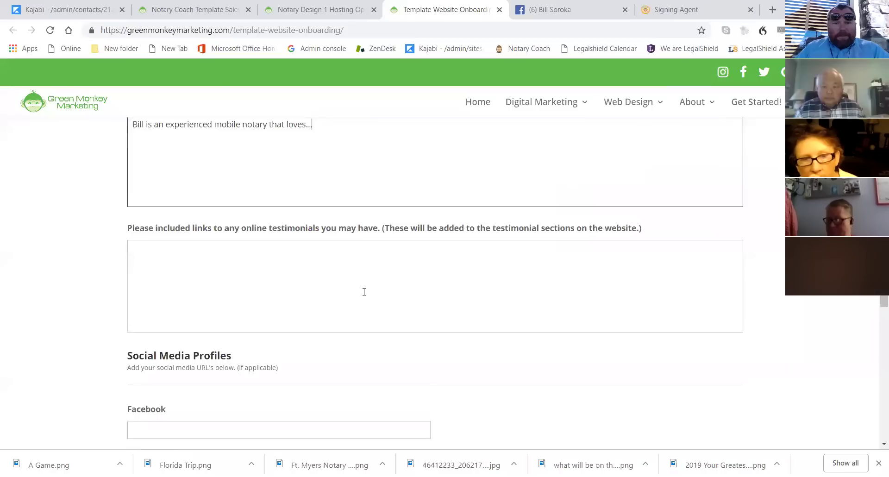
click(427, 279)
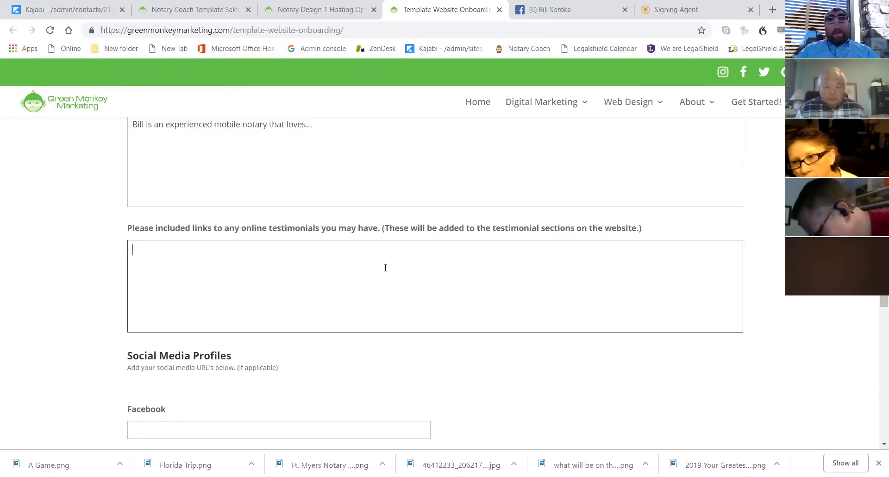
scroll(356, 286, down, 1)
scroll(388, 261, down, 2)
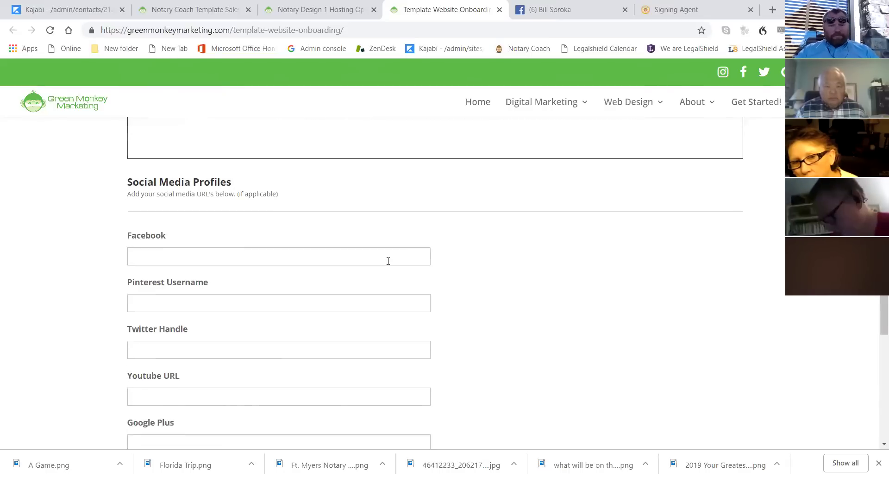
scroll(389, 261, down, 2)
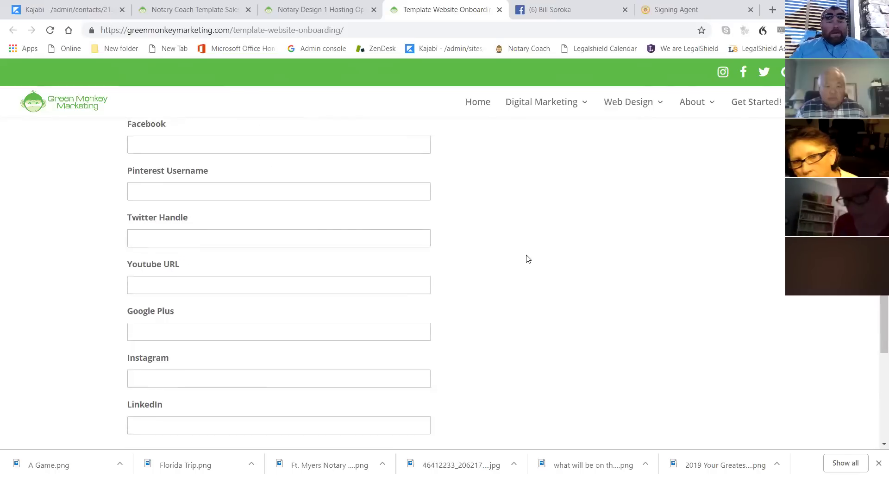
scroll(526, 259, up, 1)
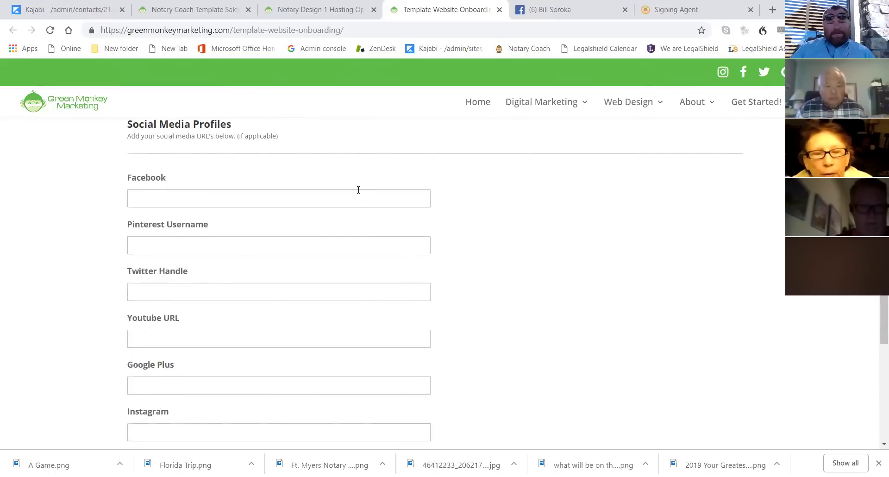
scroll(326, 258, down, 4)
scroll(363, 278, up, 3)
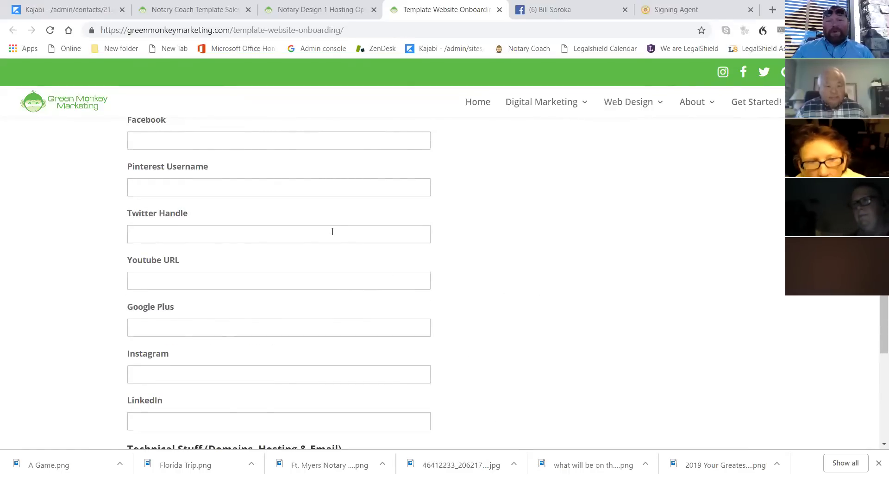
scroll(214, 248, up, 1)
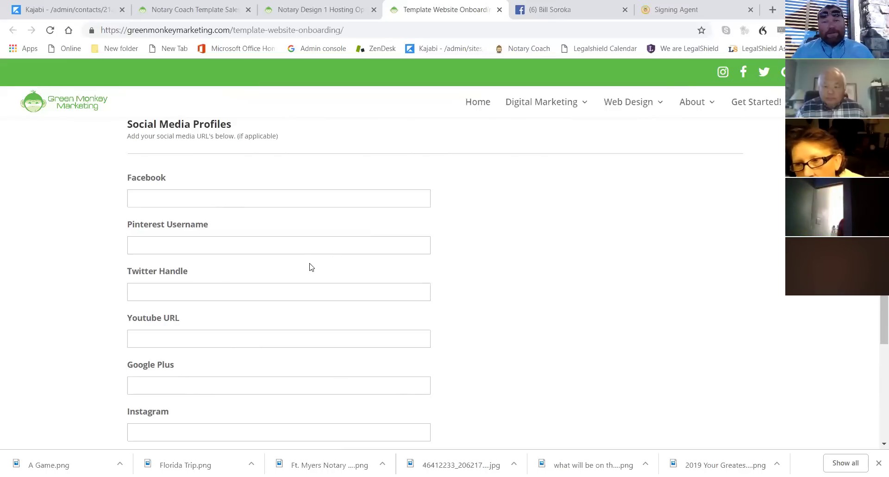
scroll(645, 179, down, 1)
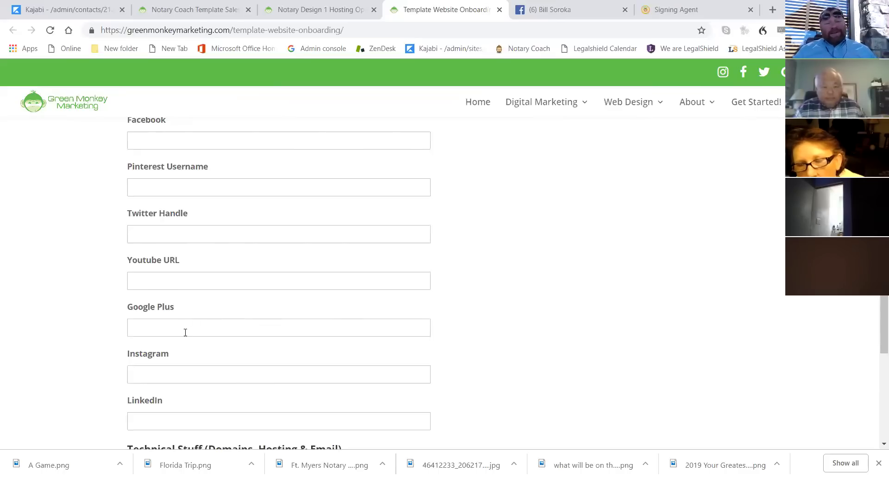
scroll(259, 332, up, 1)
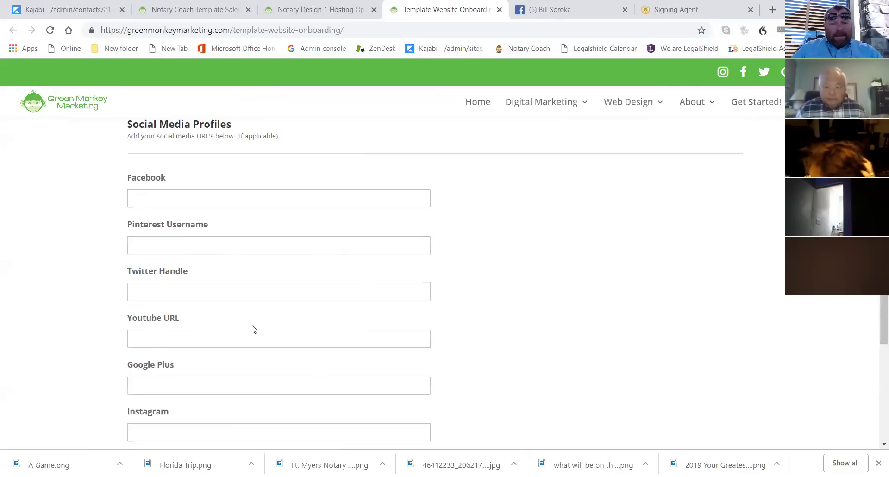
scroll(246, 341, up, 1)
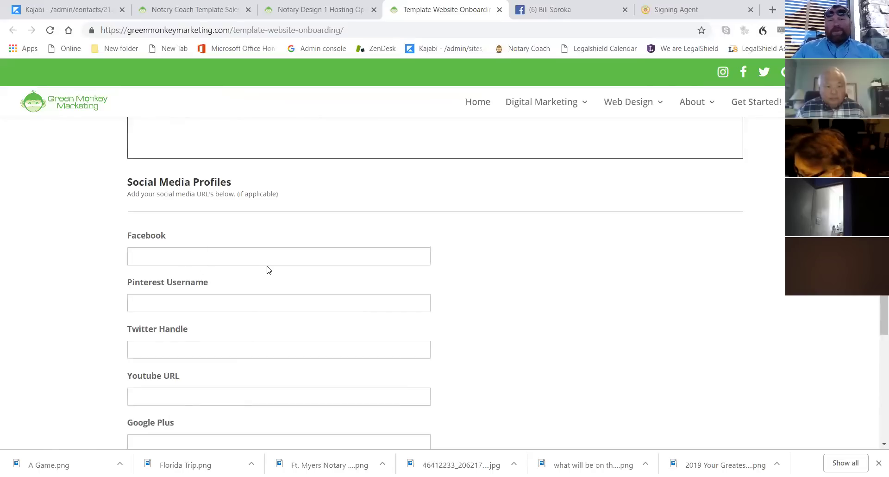
scroll(356, 275, down, 1)
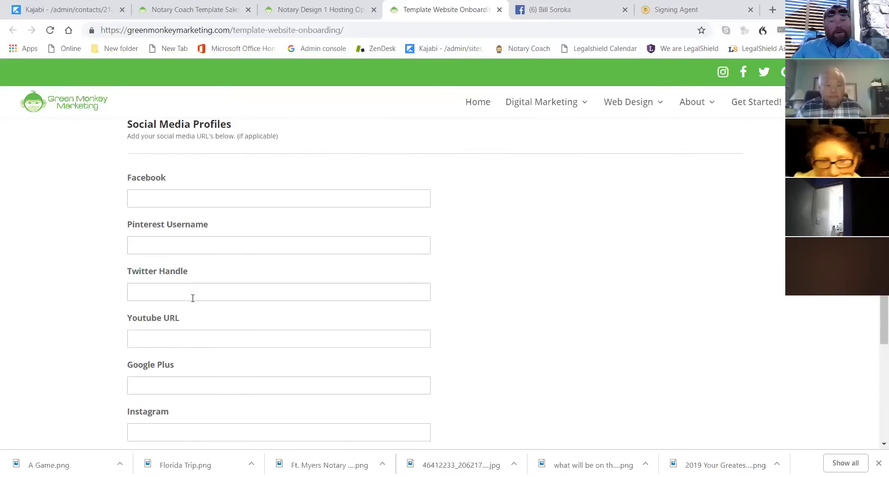
scroll(208, 294, down, 1)
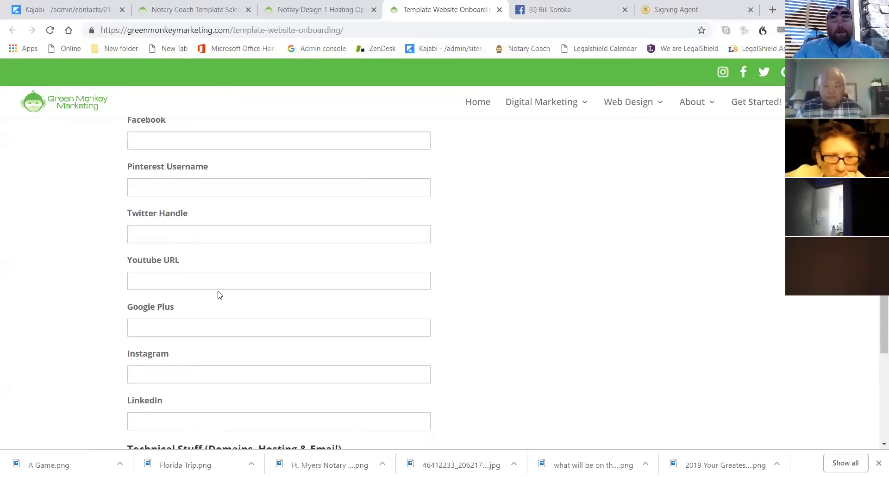
scroll(250, 284, down, 1)
scroll(288, 284, up, 1)
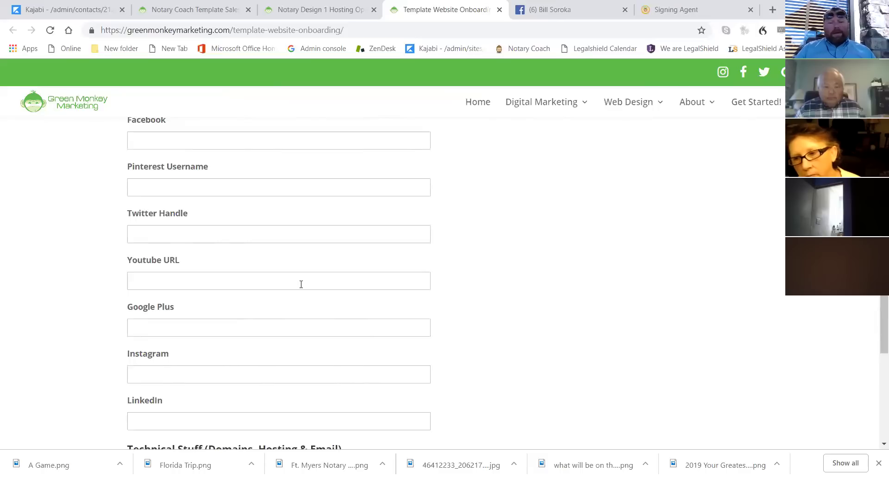
scroll(428, 213, down, 2)
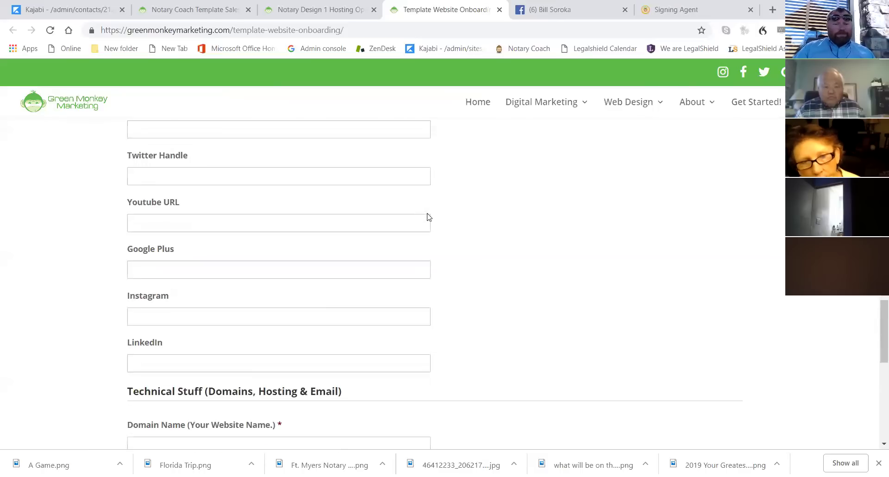
scroll(514, 264, down, 2)
scroll(508, 255, up, 2)
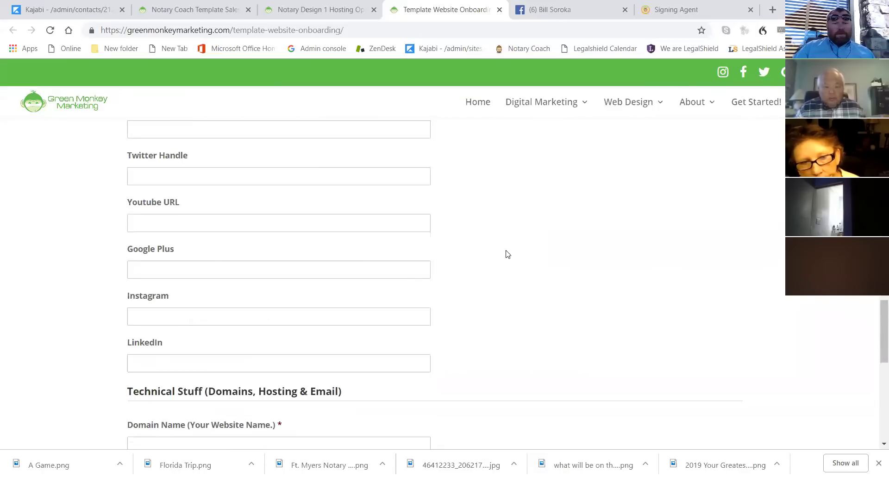
scroll(508, 254, down, 2)
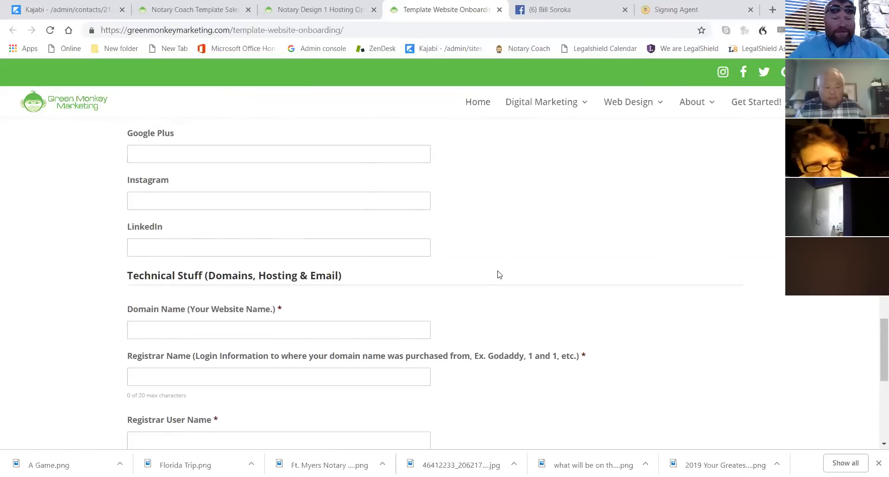
scroll(496, 274, down, 1)
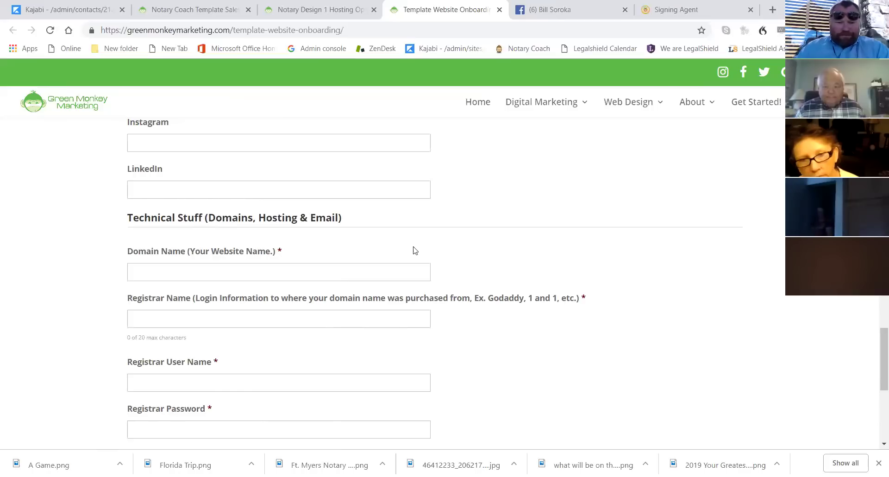
click(217, 274)
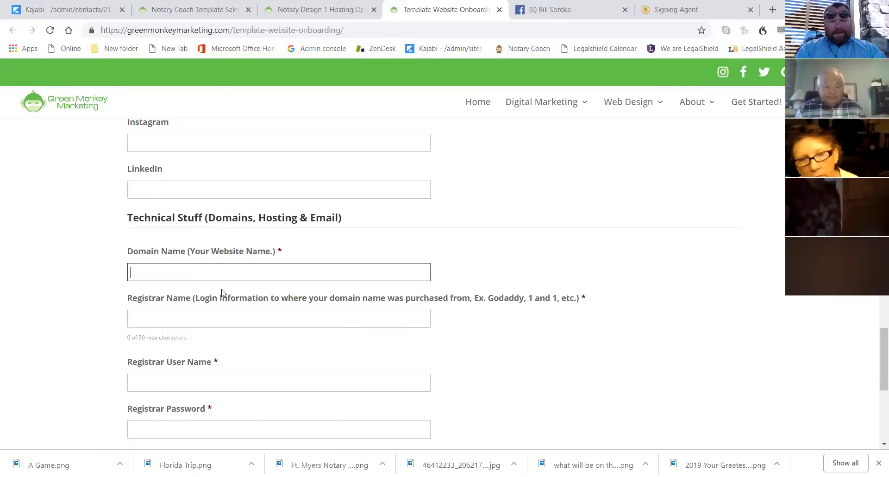
text(mob)
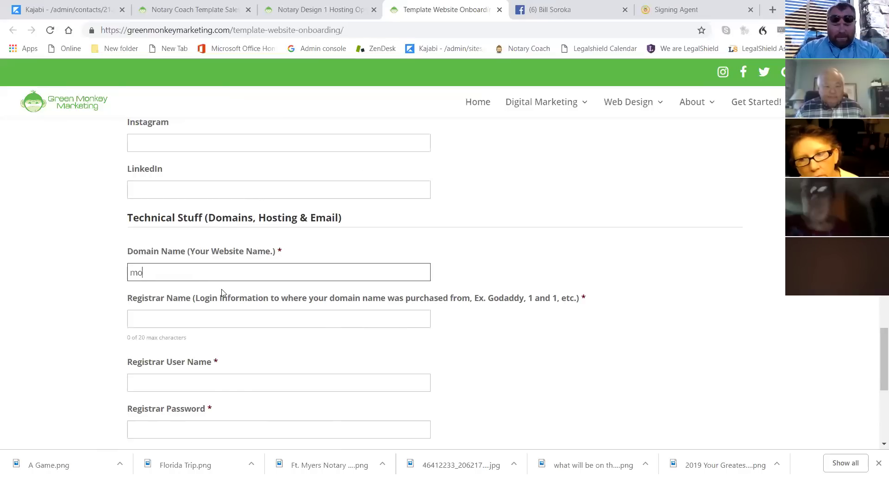
key(BackSpace)
key(BackSpace)
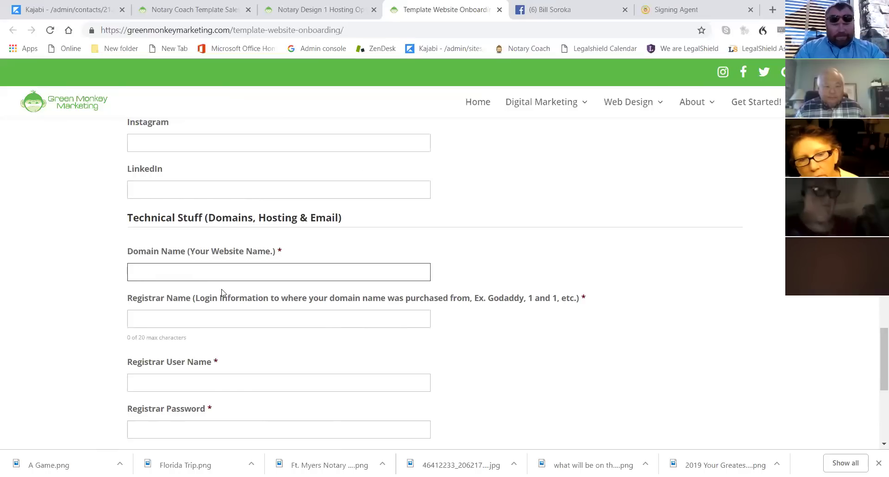
text(ww)
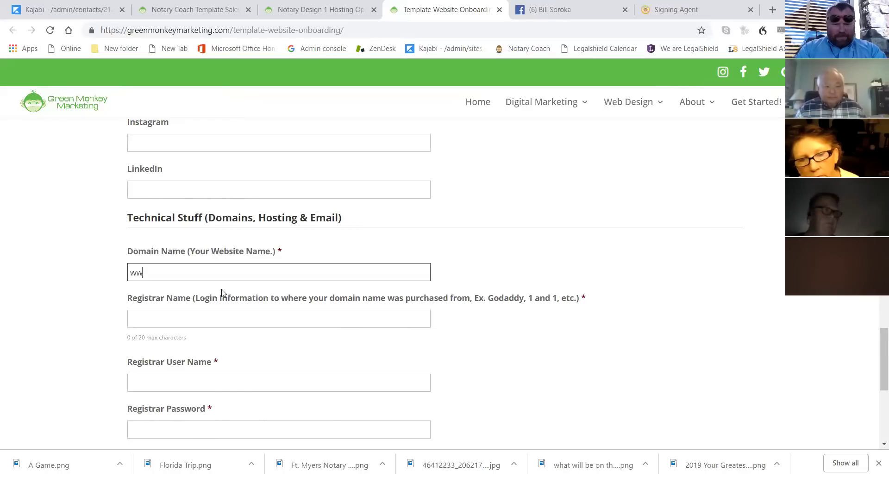
text(w.mobilen)
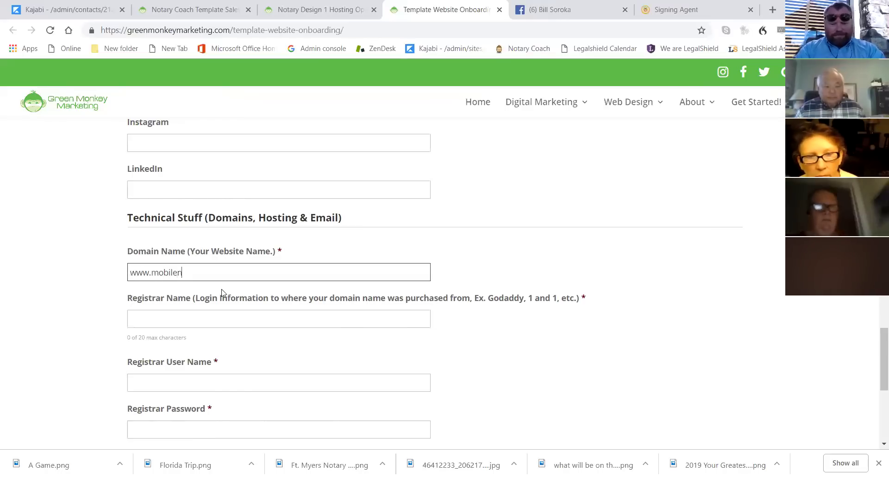
text(otaryaz.com)
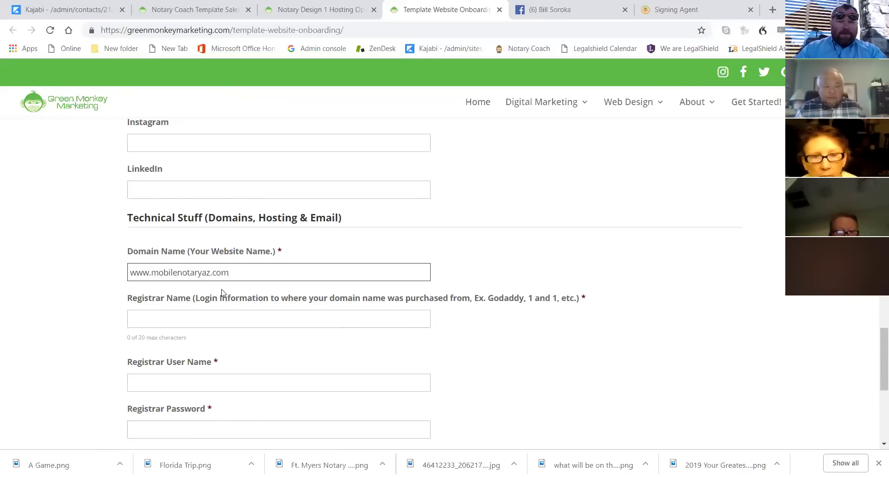
scroll(406, 311, down, 1)
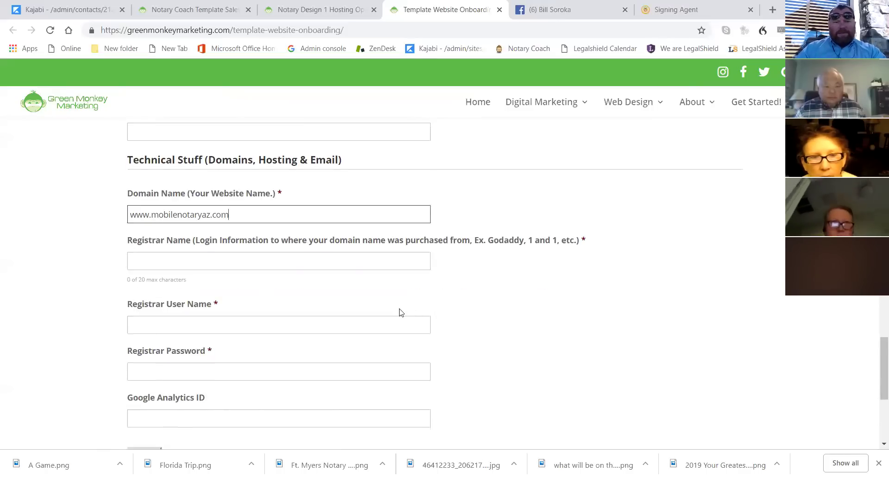
Enter GoDaddy as registrar along with the registrar account's user name and password
click(306, 264)
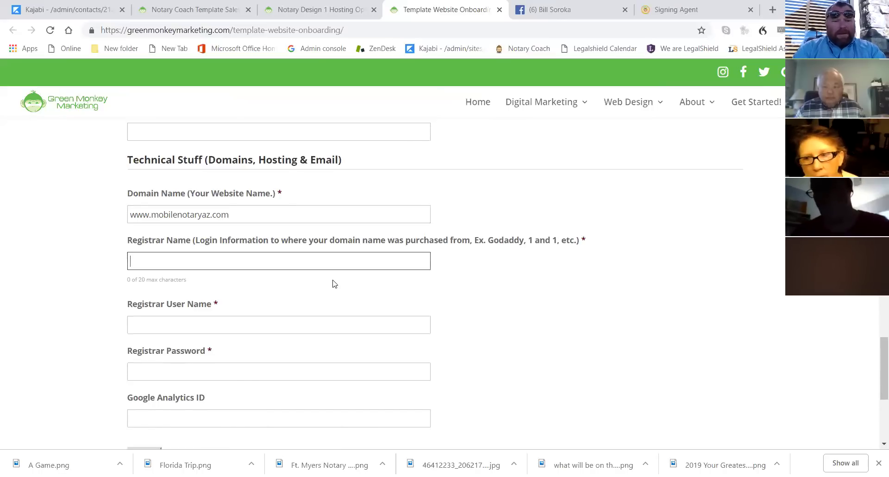
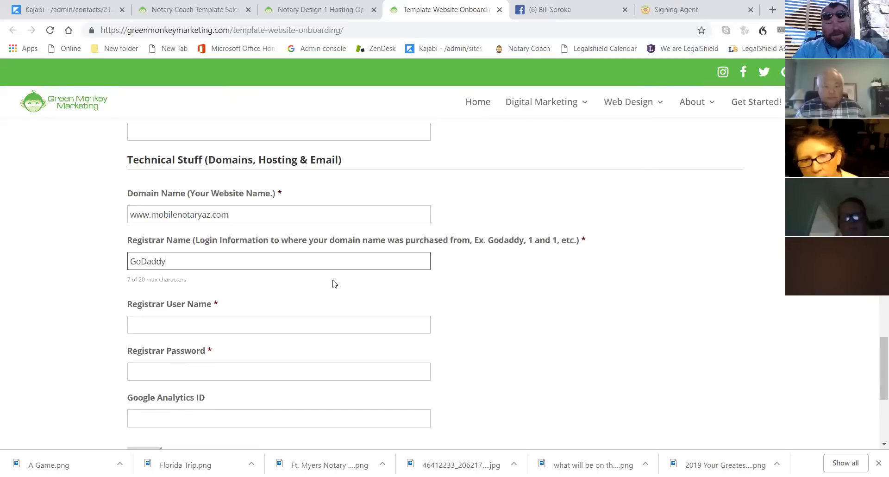
key(Tab)
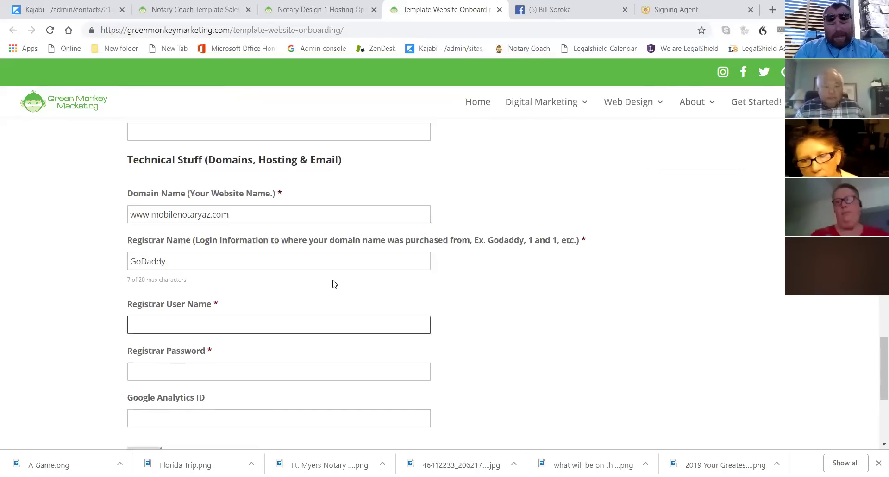
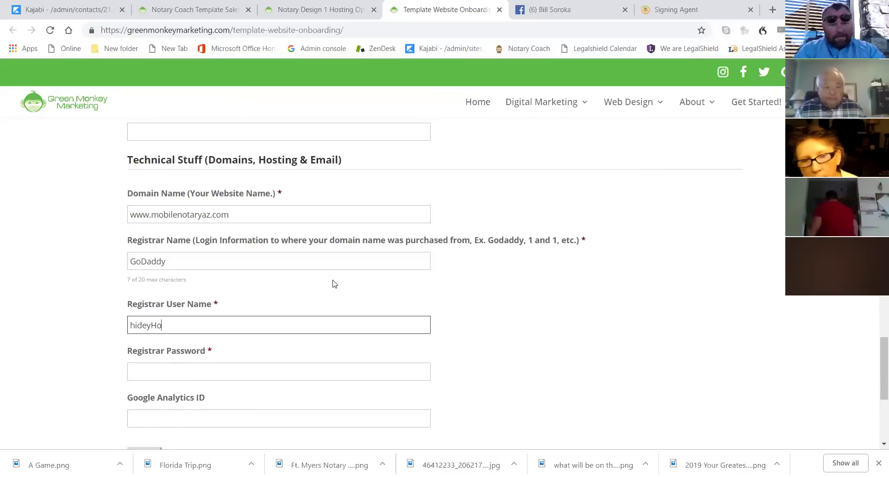
key(Tab)
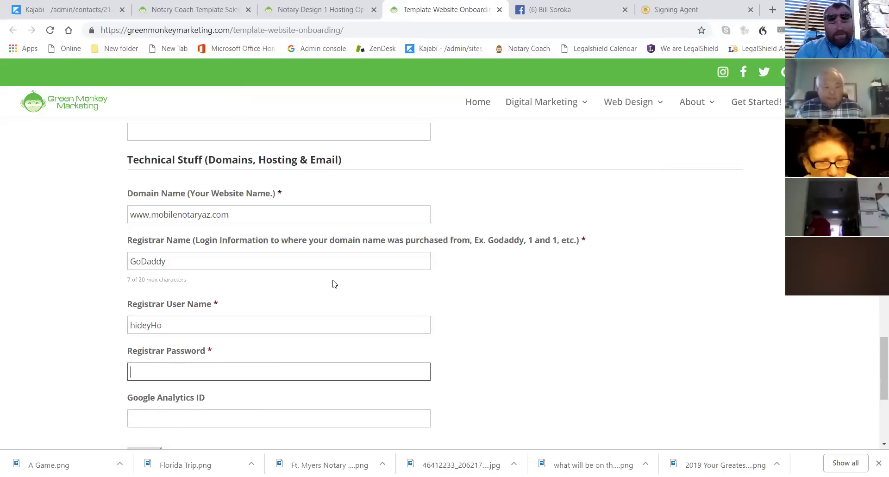
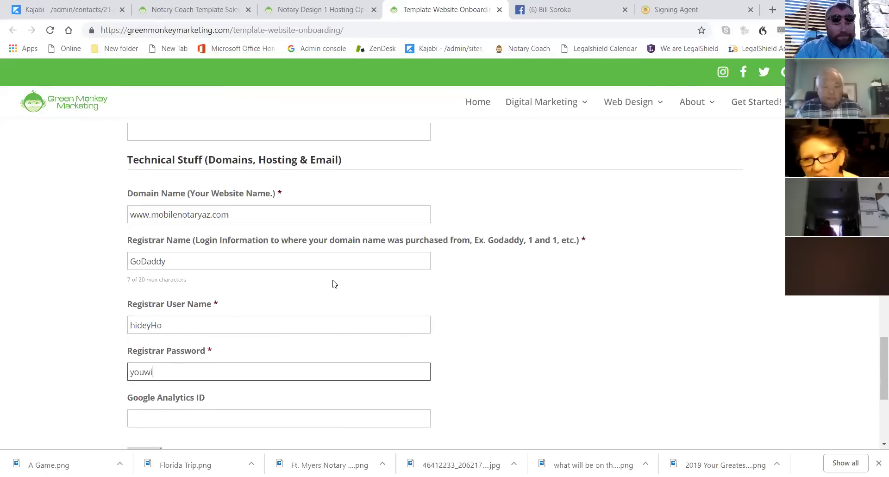
Enter 'Coming Soon...' as the Google Analytics ID
key(Tab)
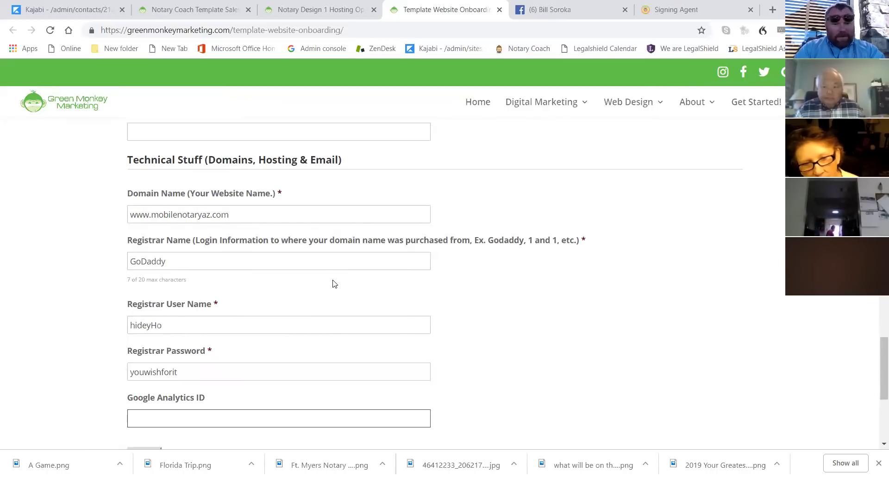
scroll(303, 263, down, 2)
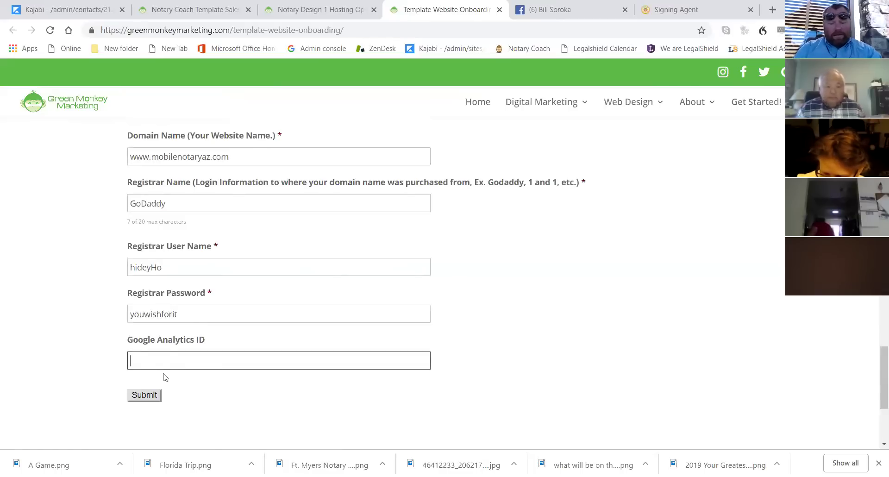
text(minf)
text(g D)
text(Soon...)
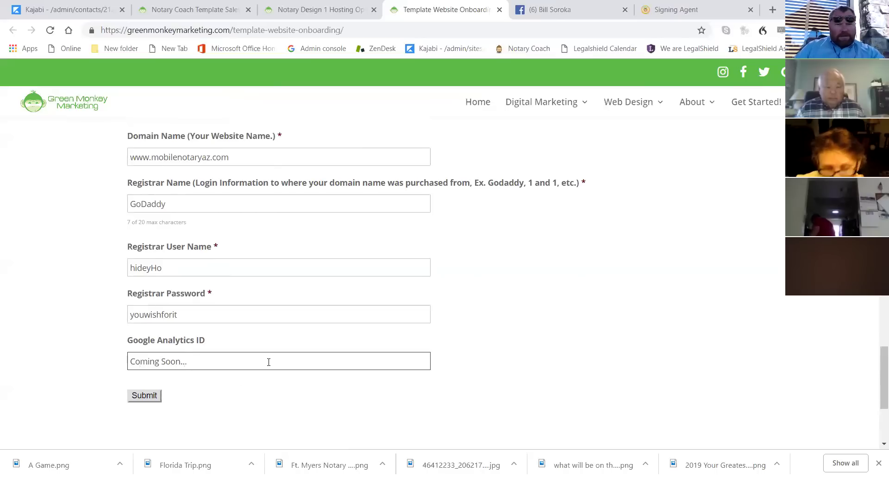
scroll(267, 361, up, 6)
scroll(307, 310, up, 4)
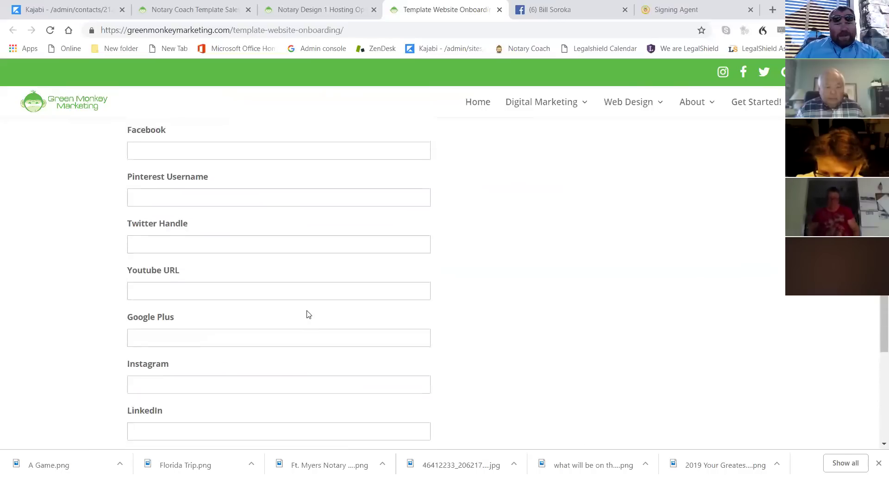
scroll(309, 298, up, 1)
scroll(308, 295, down, 3)
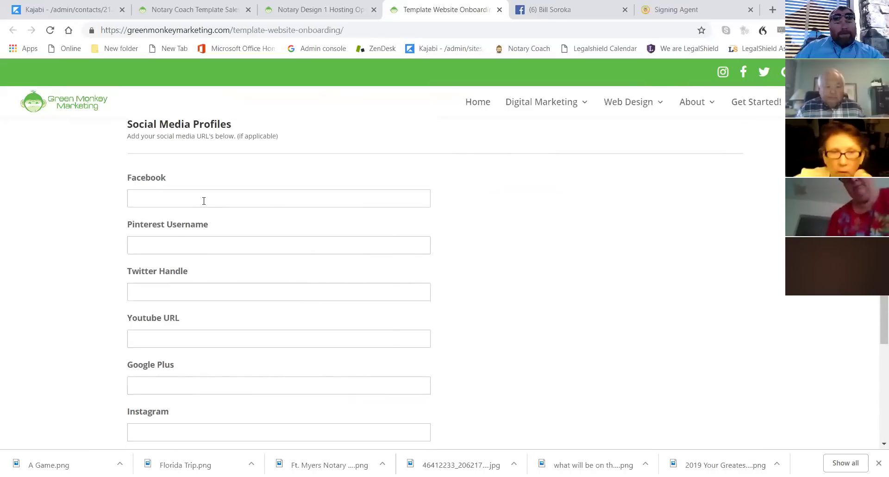
click(203, 201)
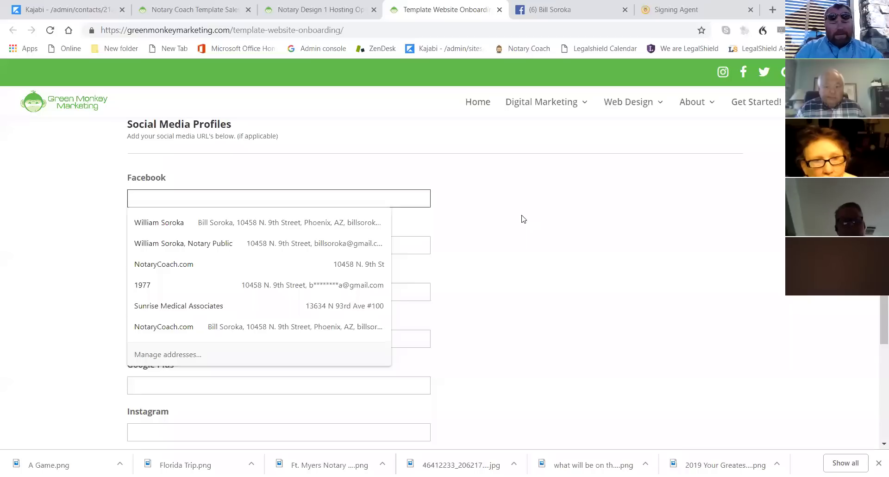
text(www)
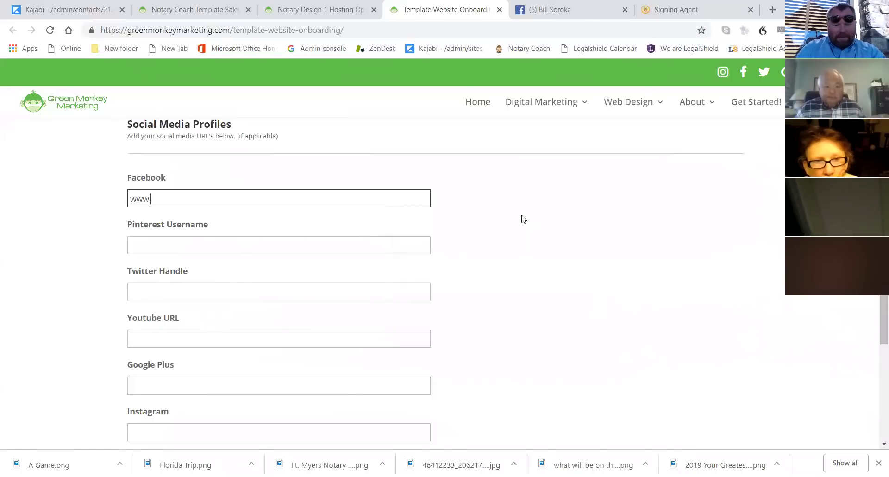
text(.facebook.c)
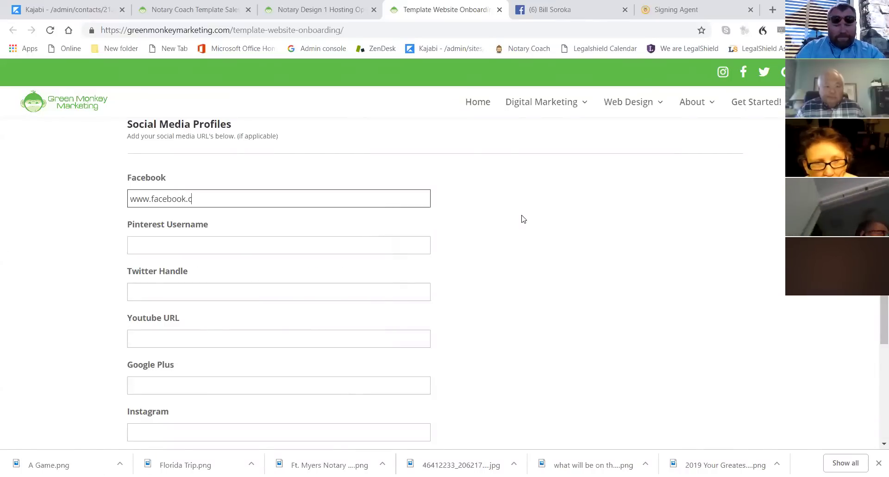
text(om/notary)
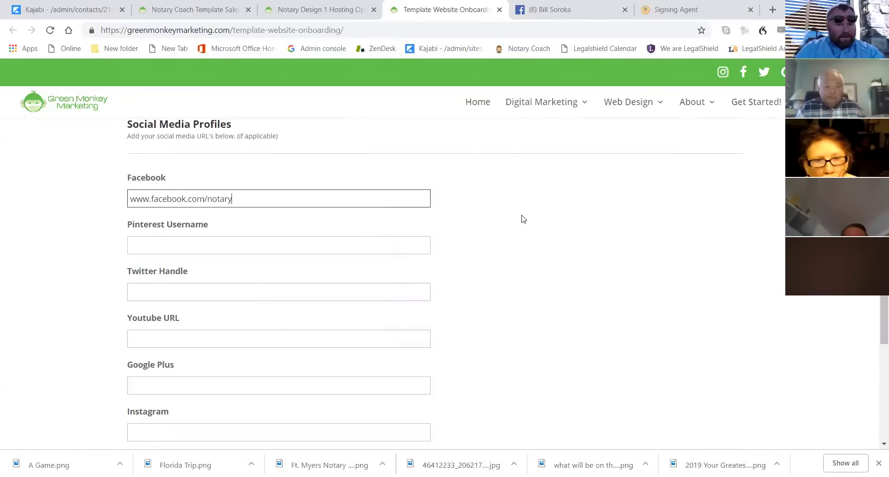
text(coach)
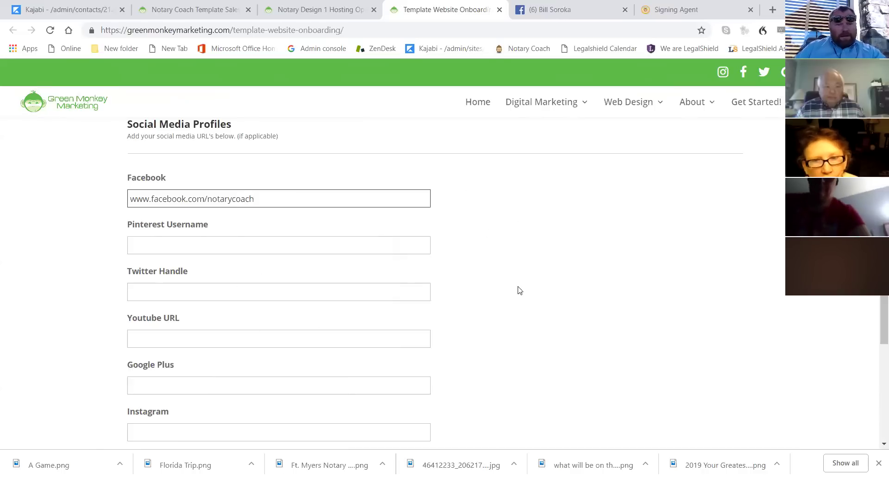
scroll(499, 292, down, 1)
click(237, 282)
text(www.)
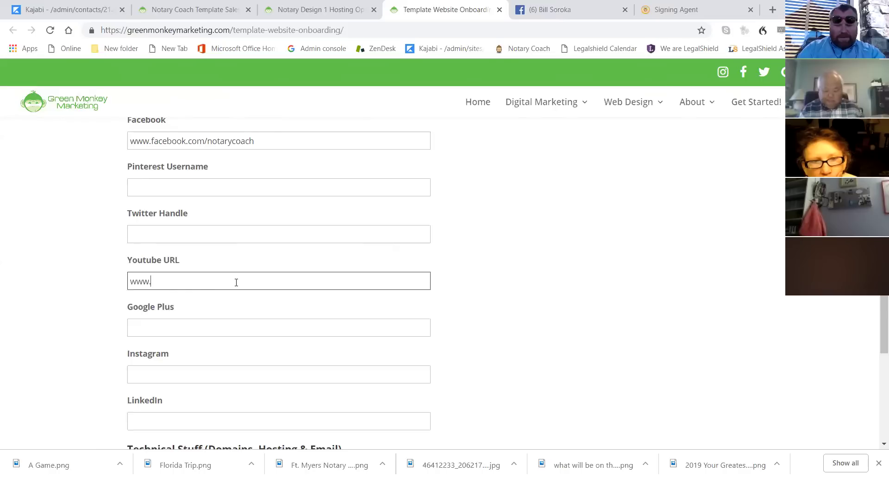
text(youtube.com)
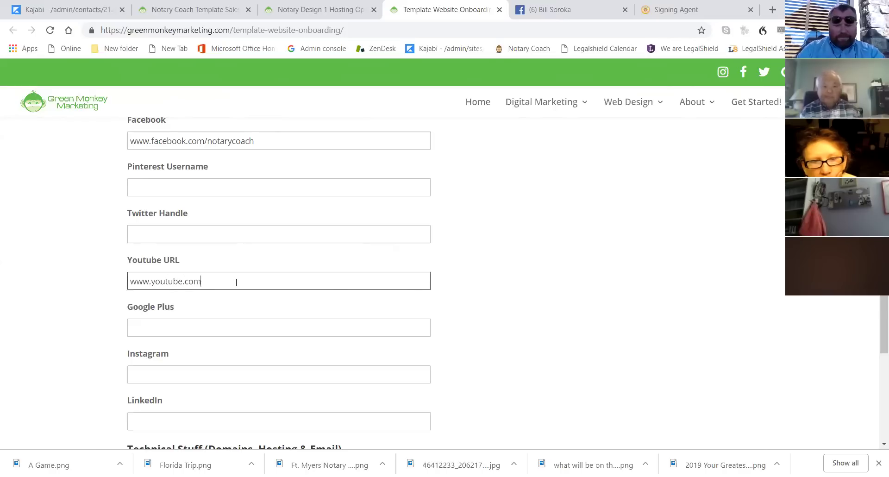
text(/notary)
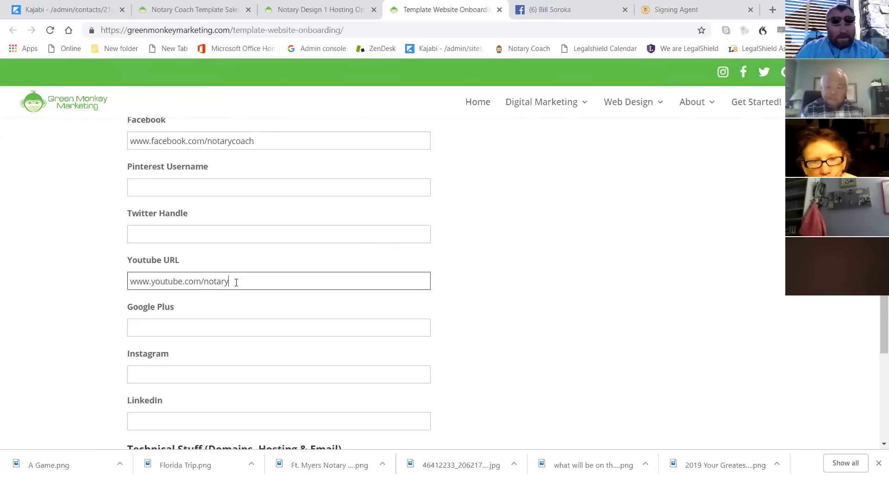
text(coach)
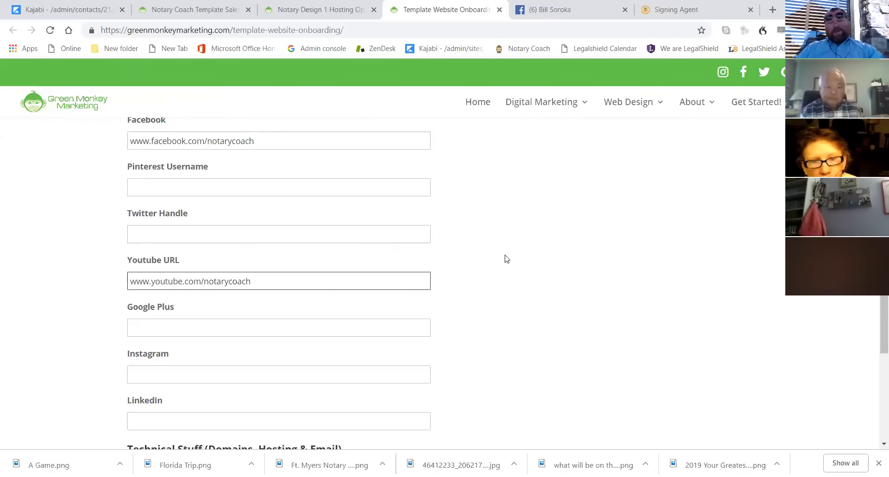
scroll(475, 322, down, 1)
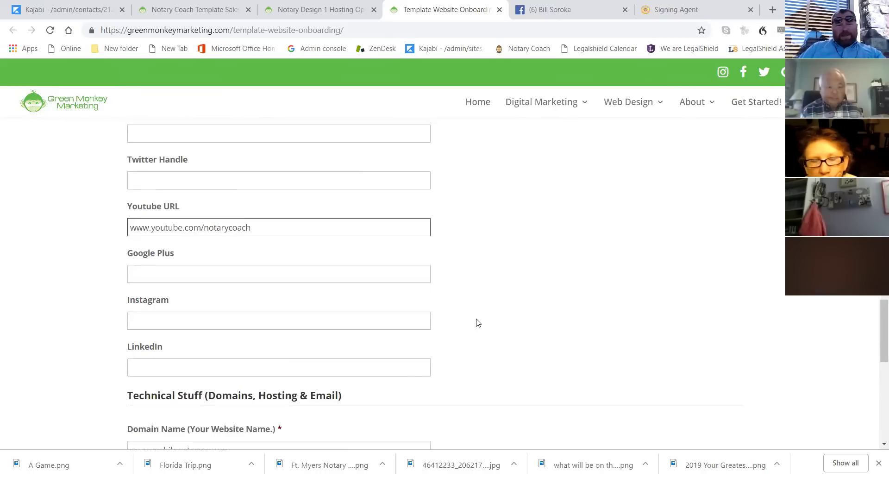
click(246, 316)
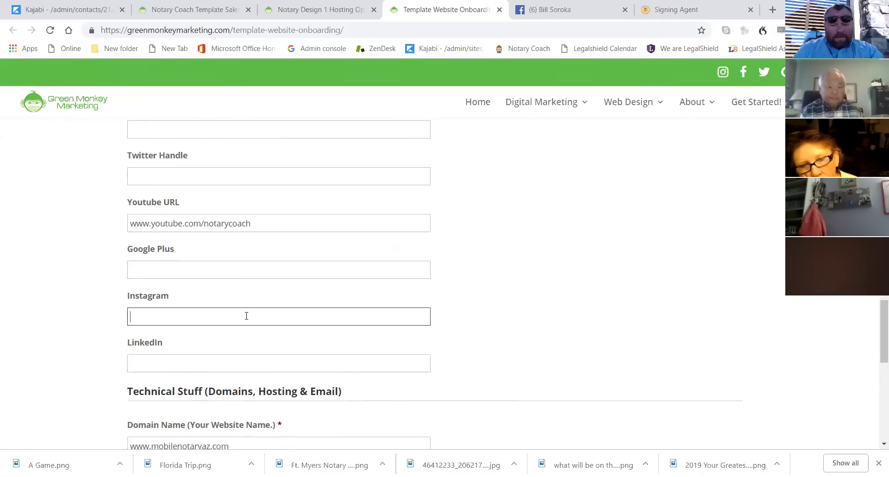
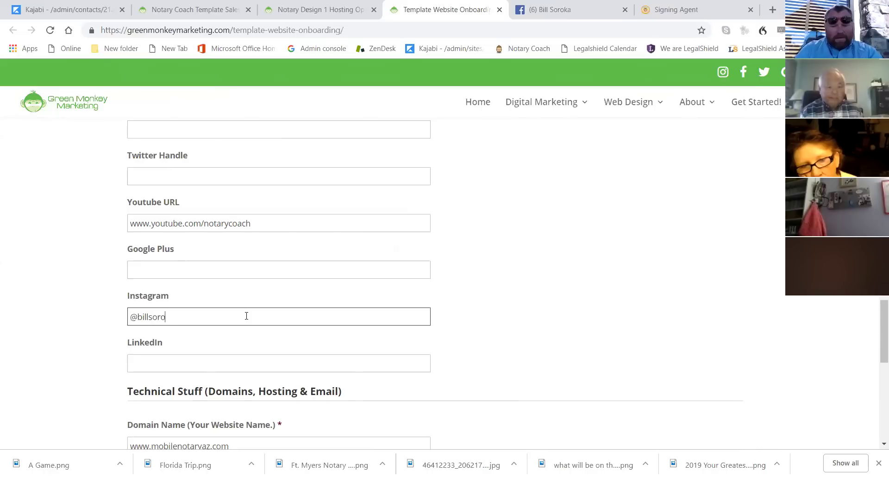
Leave the LinkedIn profile field blank, closing its autofill suggestions
scroll(572, 342, up, 1)
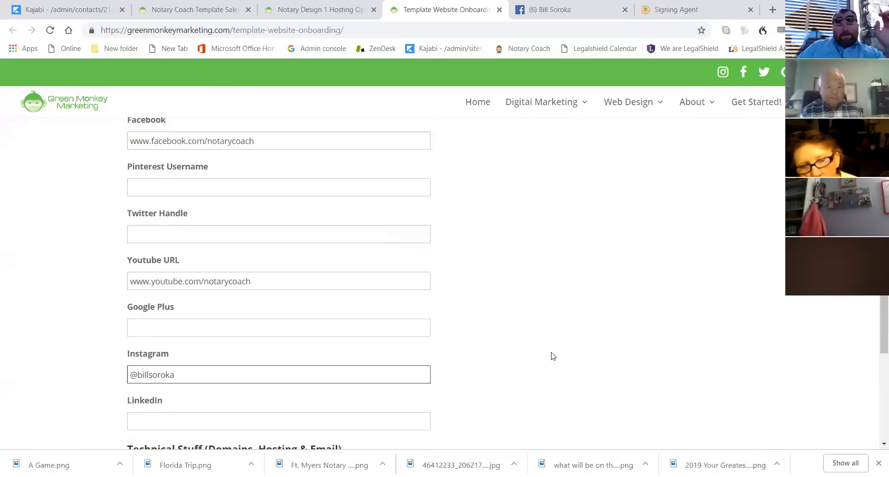
scroll(552, 355, down, 2)
click(305, 303)
click(490, 276)
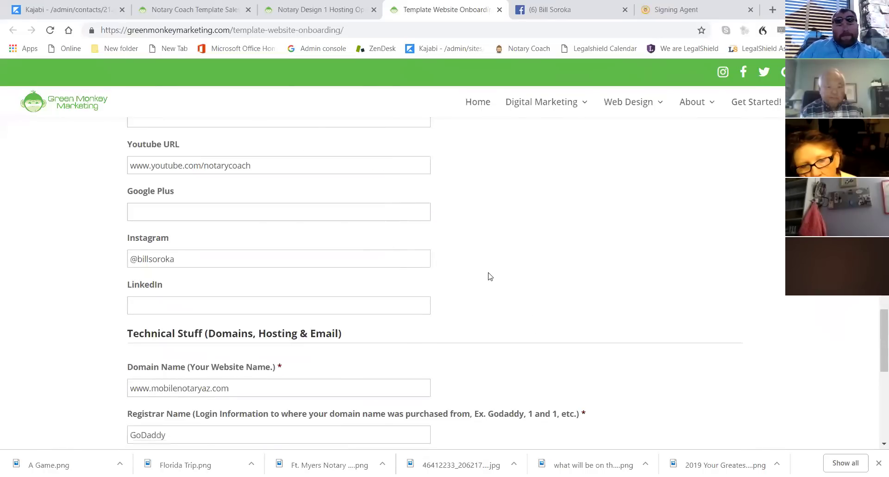
scroll(509, 268, up, 1)
scroll(510, 268, up, 2)
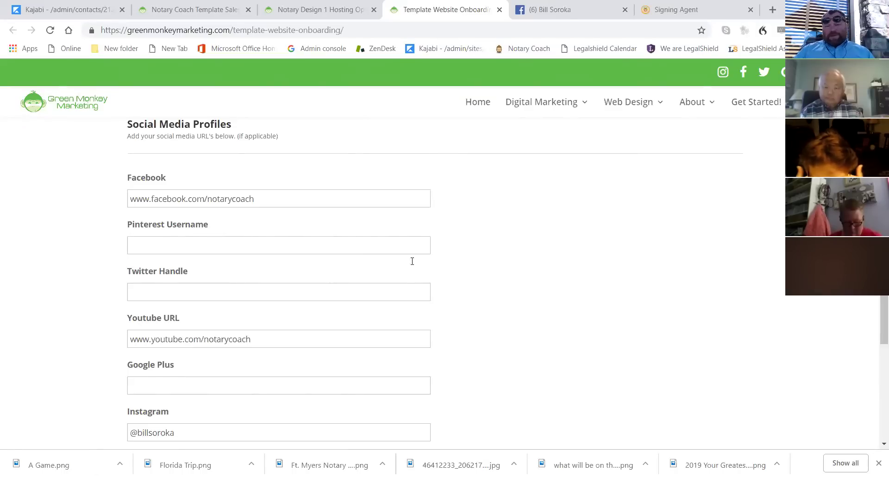
Scroll through the Technical Stuff section toward the form's Submit button
scroll(413, 262, down, 10)
scroll(394, 258, up, 4)
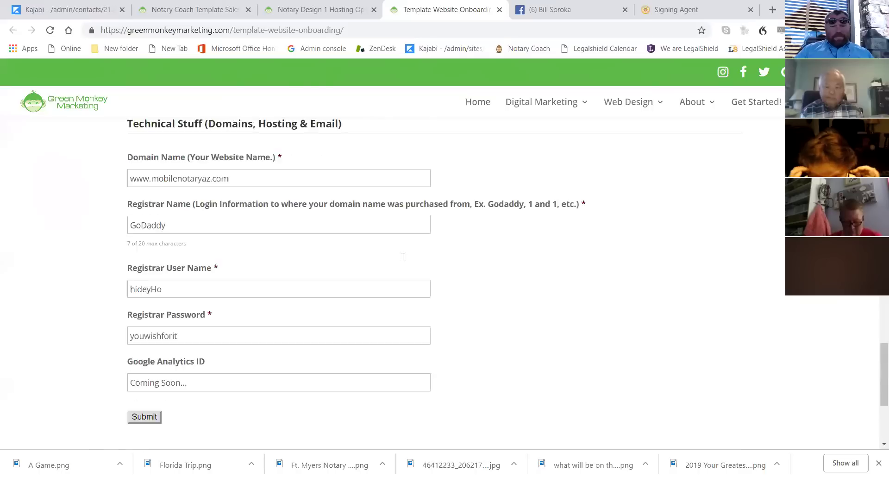
scroll(403, 256, down, 3)
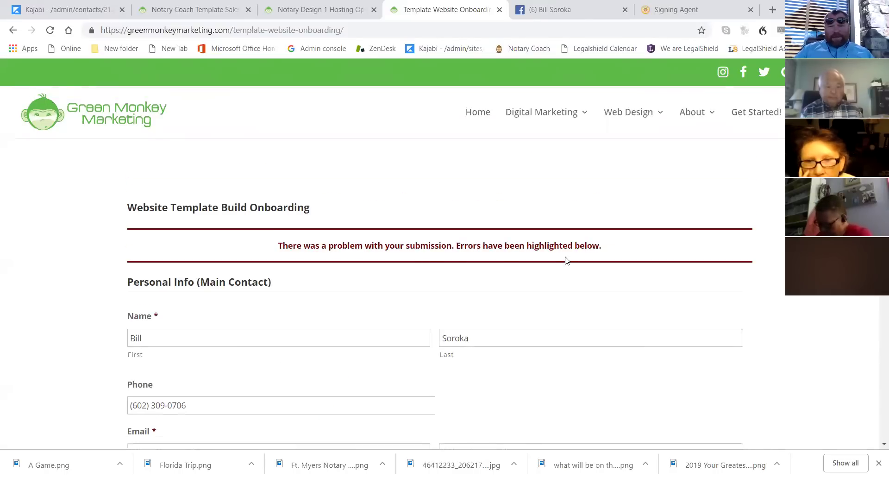
Append .com to the General Email address to make it valid
scroll(565, 261, down, 8)
scroll(564, 259, down, 9)
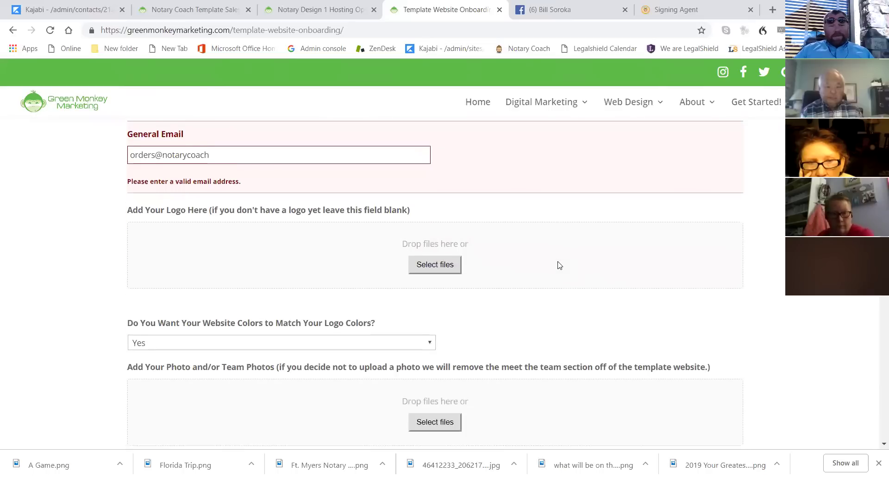
scroll(558, 265, down, 1)
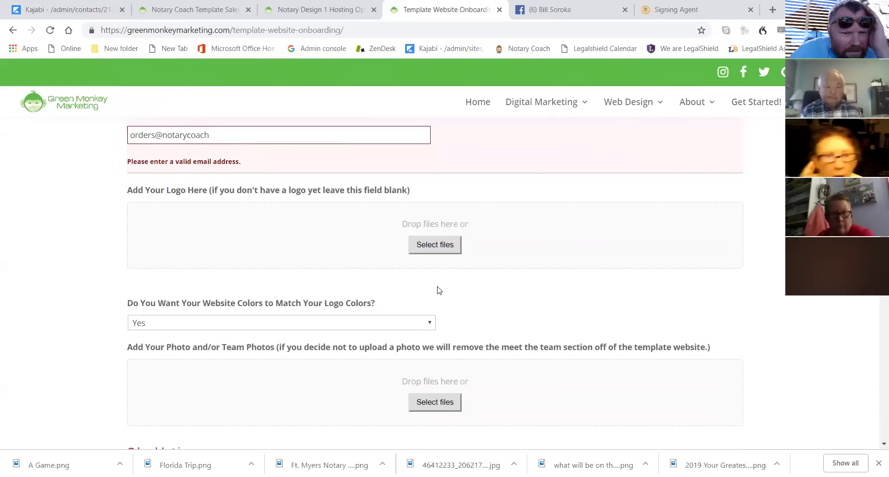
scroll(464, 283, down, 1)
scroll(465, 284, up, 2)
scroll(461, 297, down, 1)
scroll(462, 294, down, 1)
scroll(377, 286, up, 4)
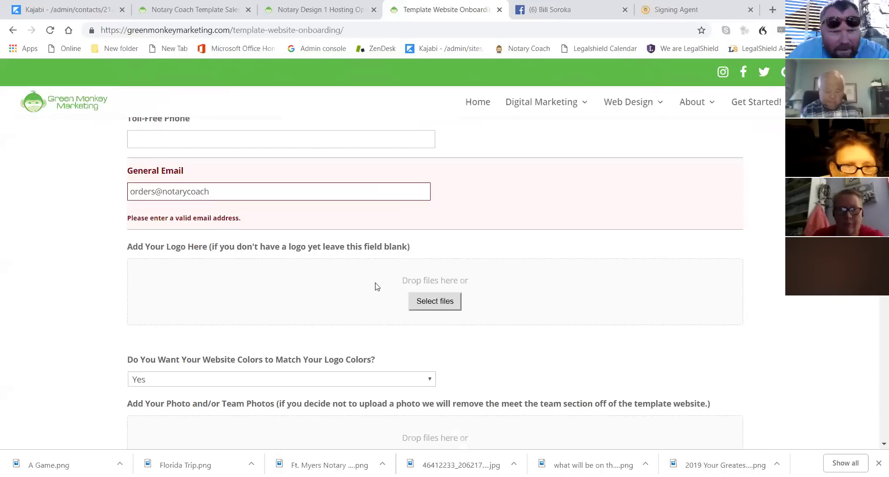
click(239, 199)
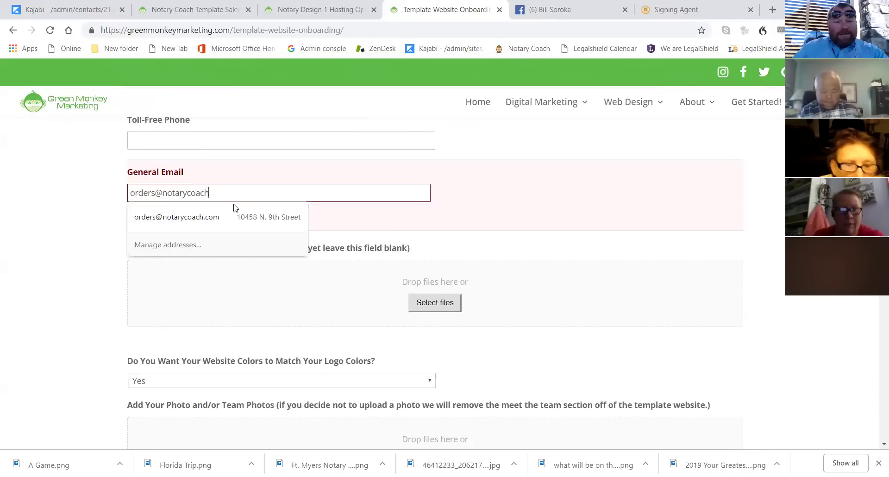
text(.com)
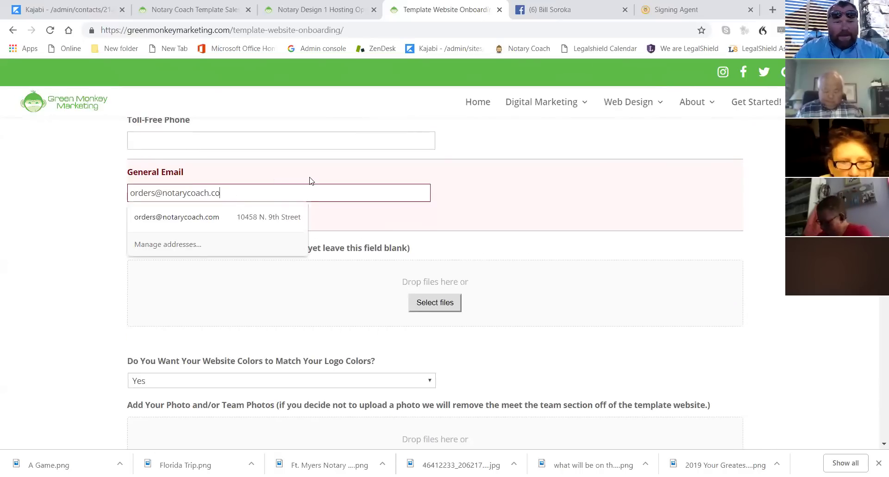
click(561, 223)
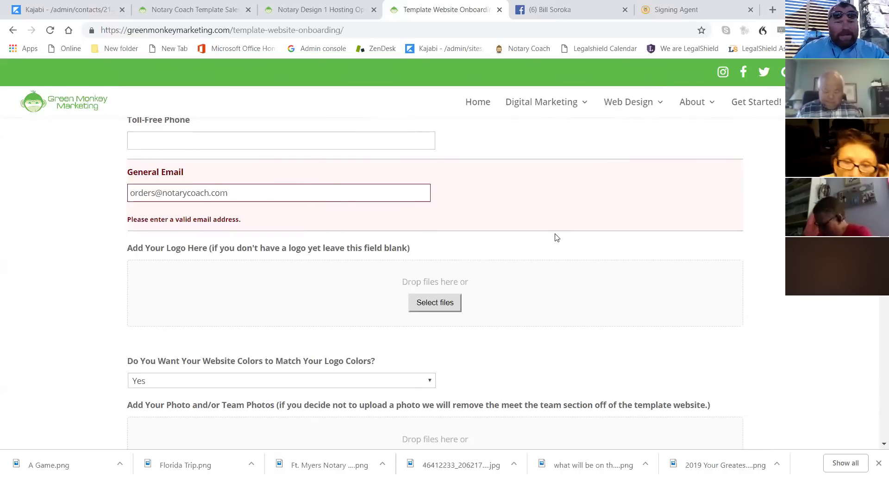
Scroll down to the bottom of the form to resubmit it
scroll(556, 227, down, 3)
scroll(551, 233, down, 1)
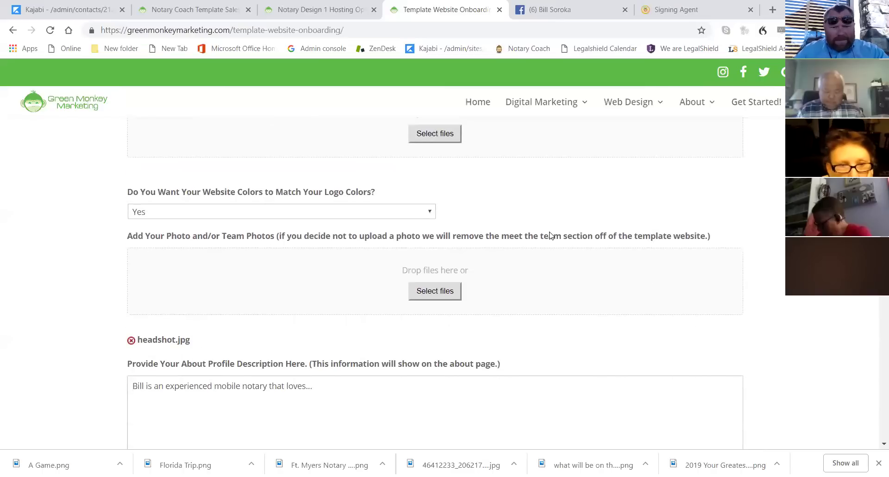
scroll(552, 236, down, 7)
scroll(551, 242, down, 10)
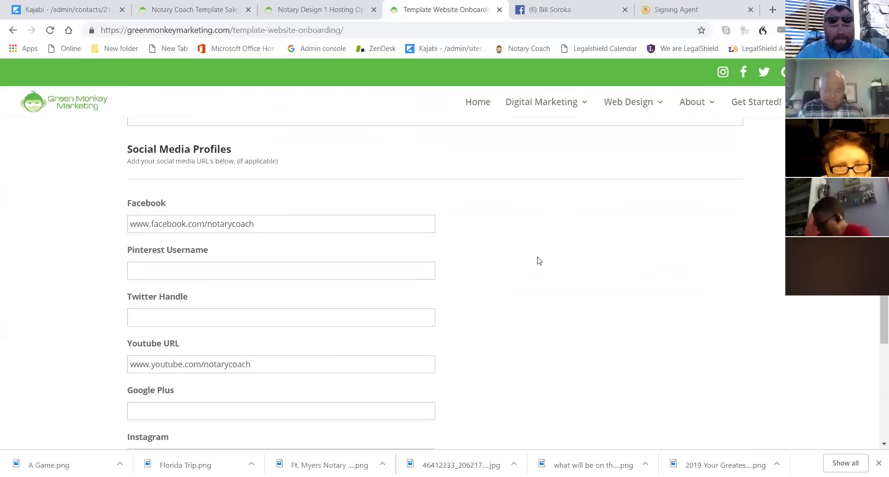
scroll(539, 260, down, 2)
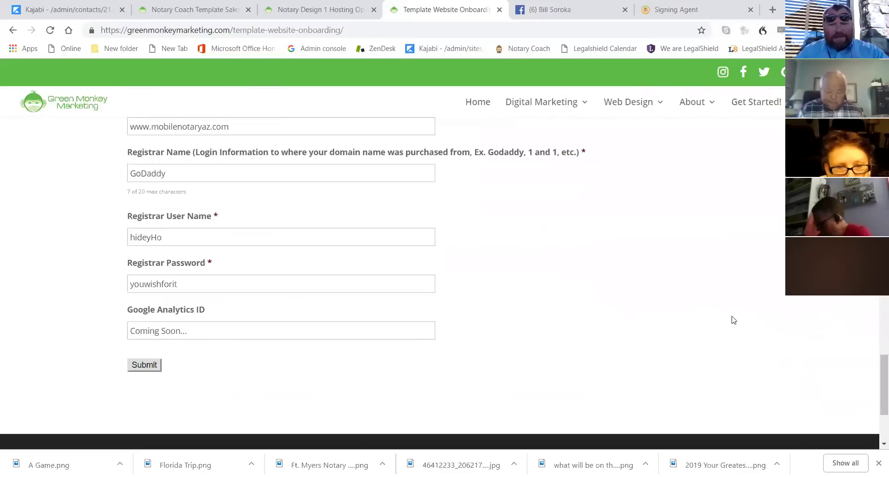
scroll(734, 320, down, 1)
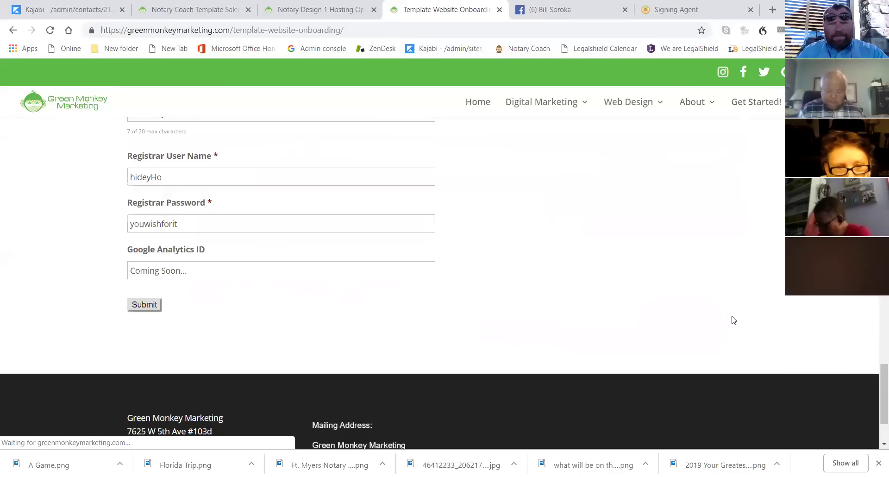